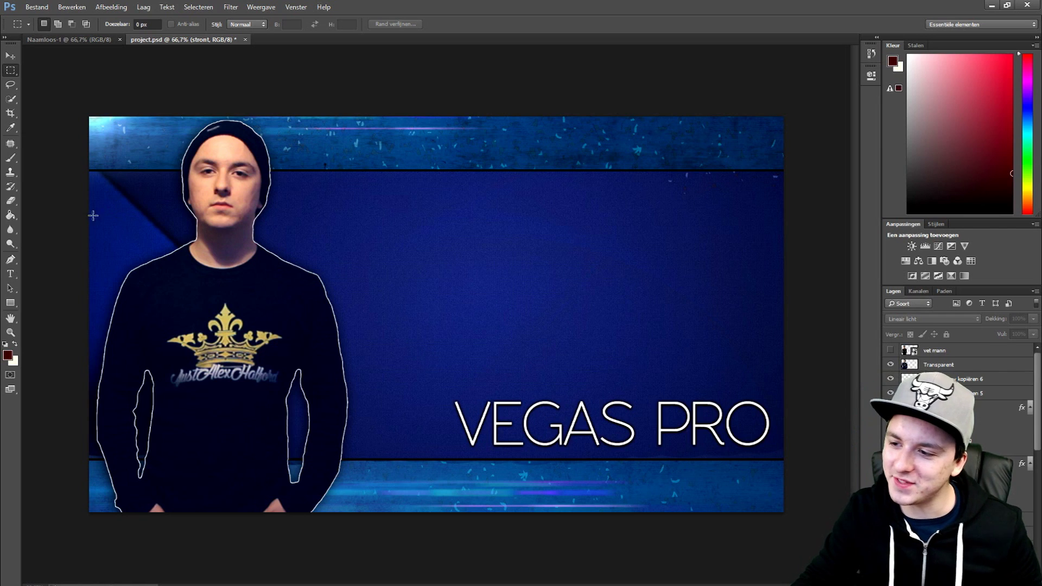
- Type SUBSCRIBE with the Horizontal Type tool in the blue area above VEGAS PRO, then select it
{"action": "left_click", "coordinate": [11, 271]}
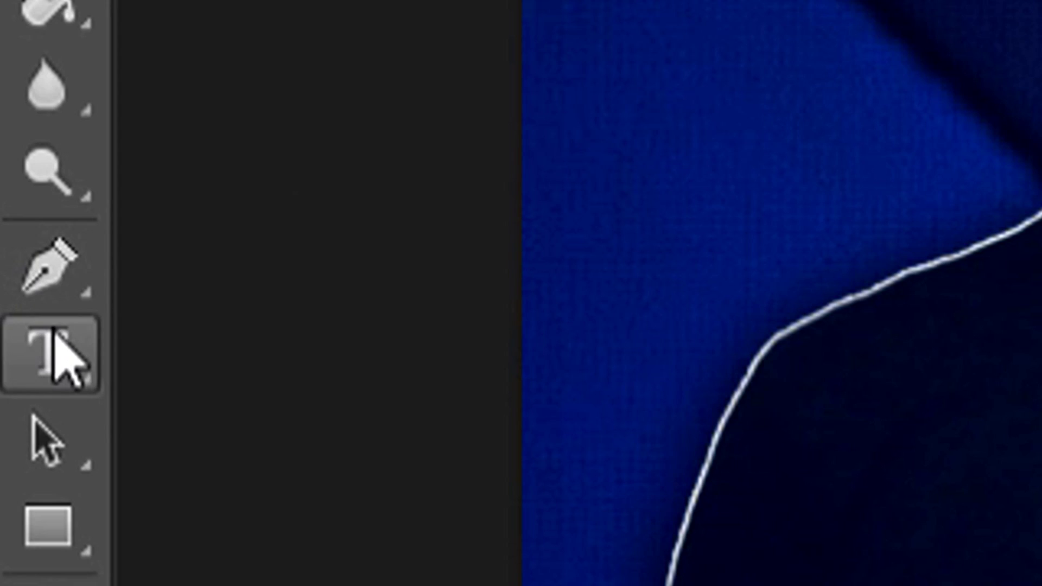
{"action": "left_click", "coordinate": [55, 332]}
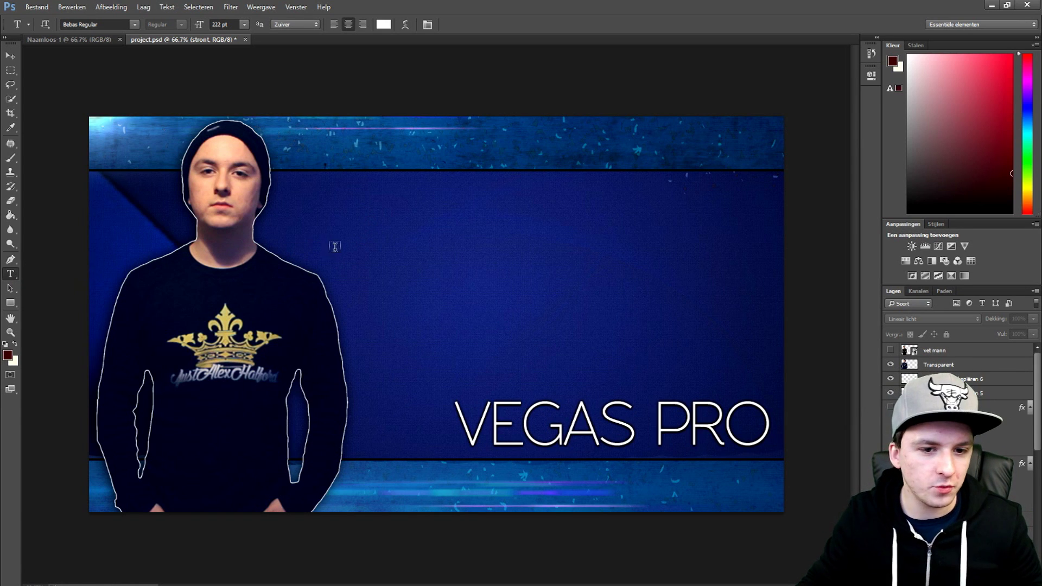
{"action": "left_click", "coordinate": [419, 263]}
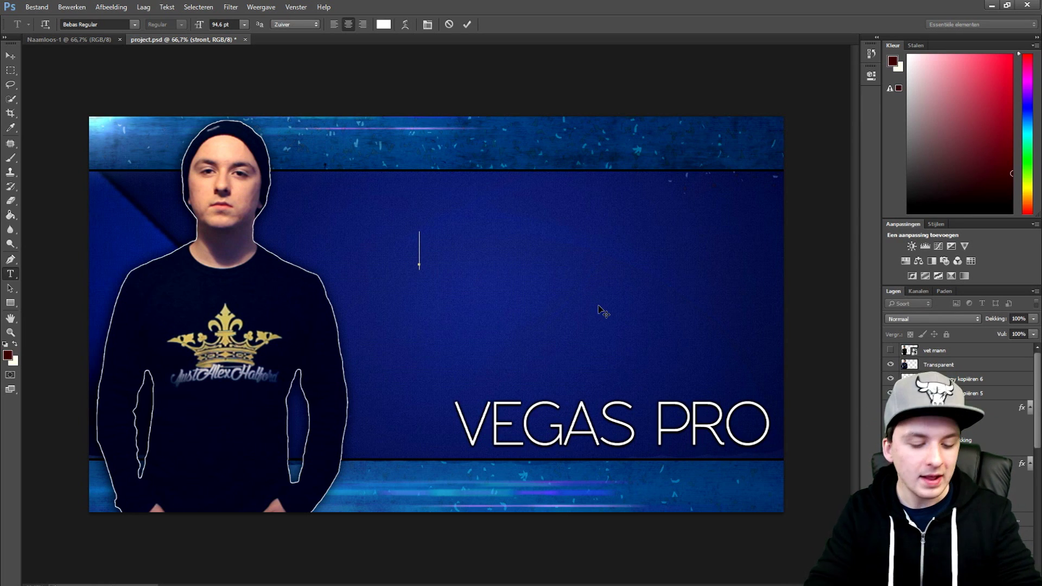
{"action": "key", "text": "BackSpace"}
{"action": "key", "text": "BackSpace"}
{"action": "key", "text": "BackSpace"}
{"action": "key", "text": "BackSpace"}
{"action": "key", "text": "BackSpace"}
{"action": "key", "text": "BackSpace"}
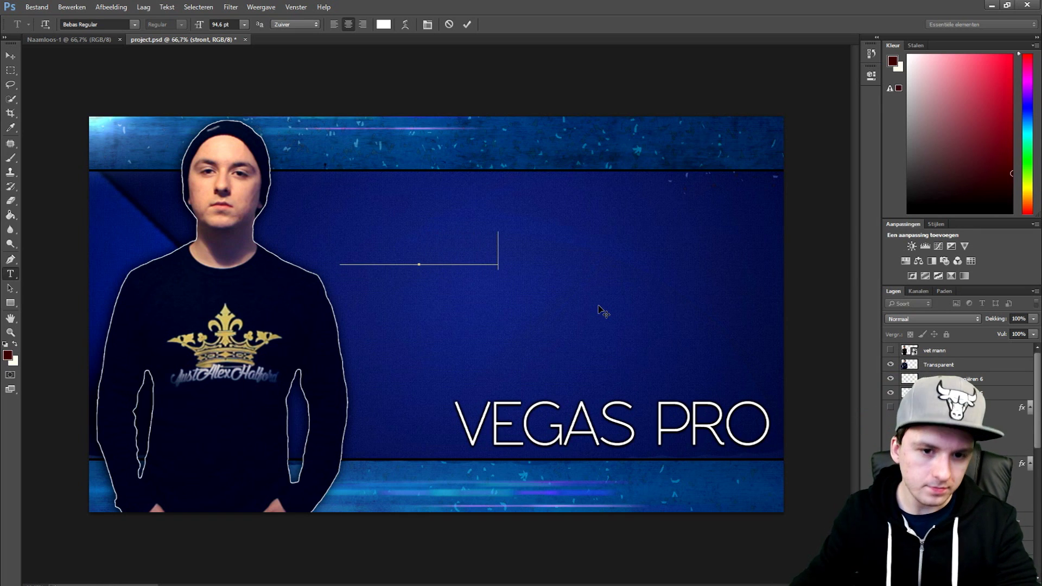
{"action": "key", "text": "ctrl+a"}
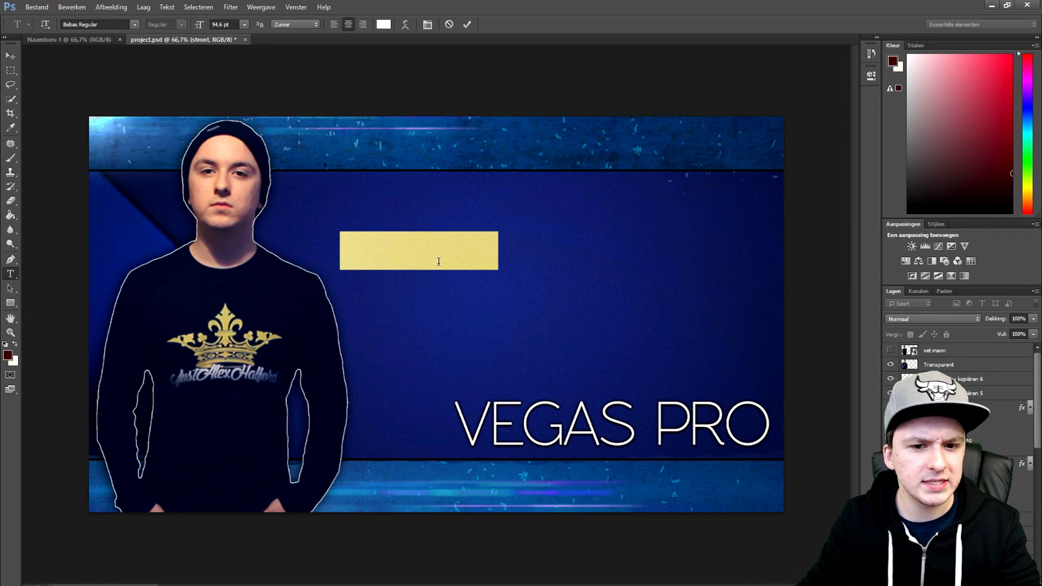
{"action": "left_click", "coordinate": [441, 265]}
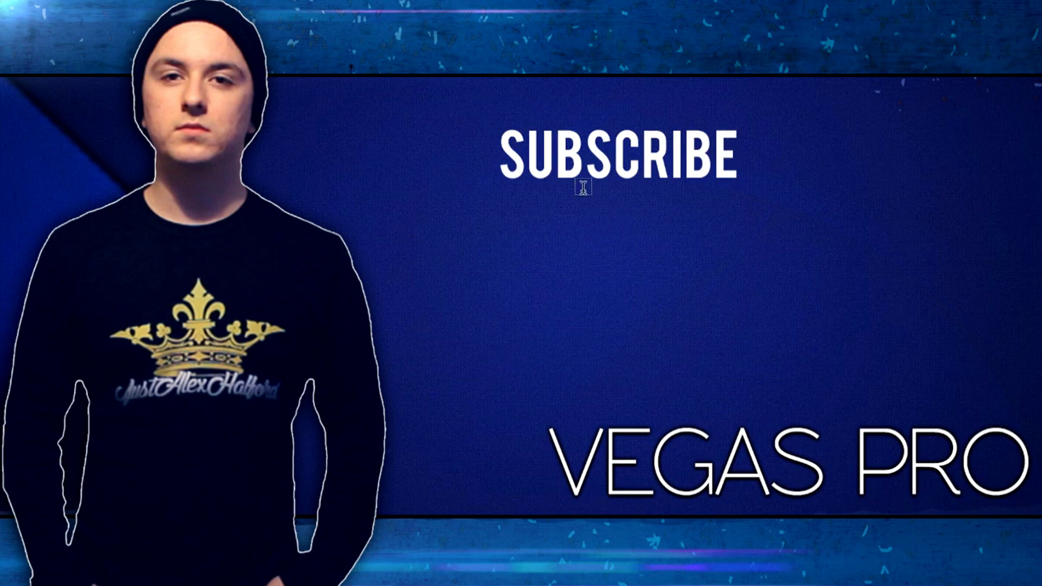
{"action": "key", "text": "ctrl+a"}
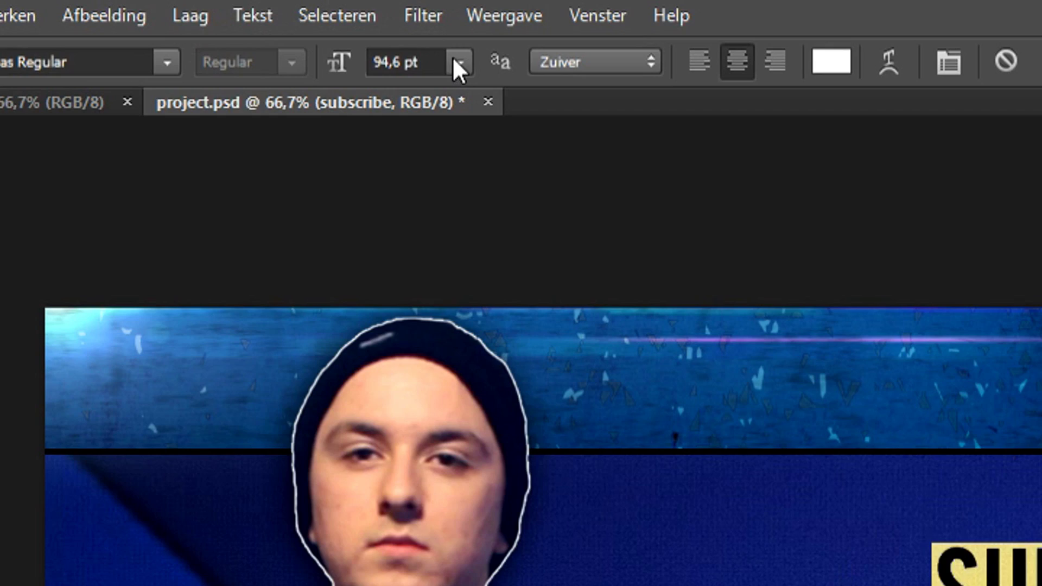
- Set the SUBSCRIBE font size to 230 pt
{"action": "left_click", "coordinate": [244, 24]}
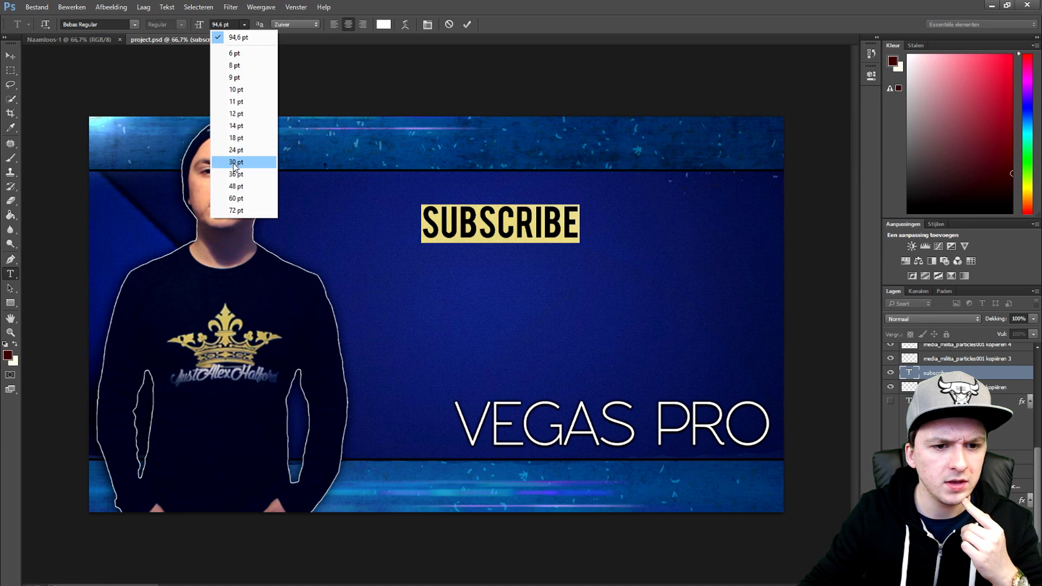
{"action": "left_click", "coordinate": [235, 210]}
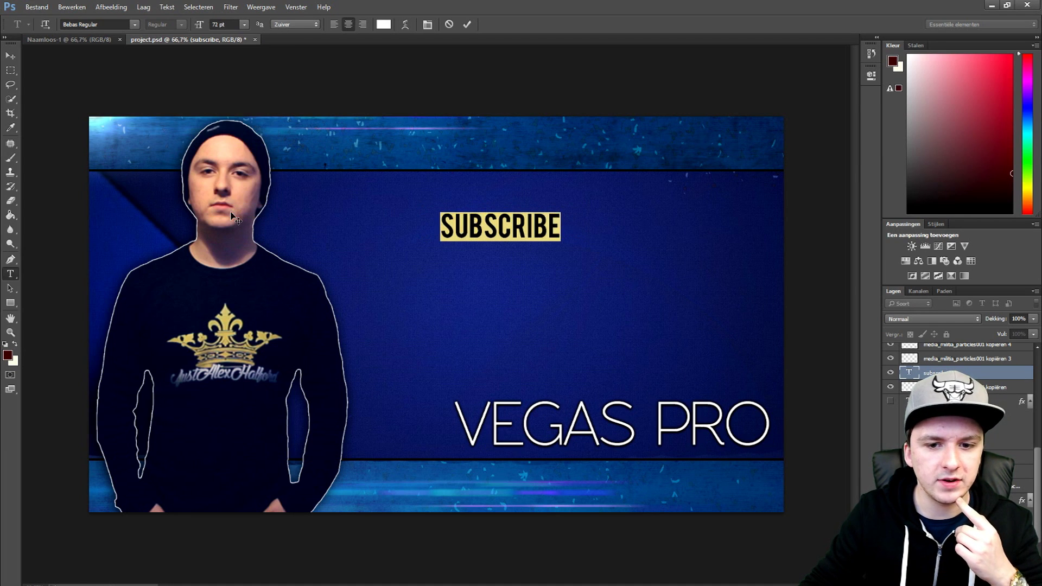
{"action": "left_click", "coordinate": [236, 25]}
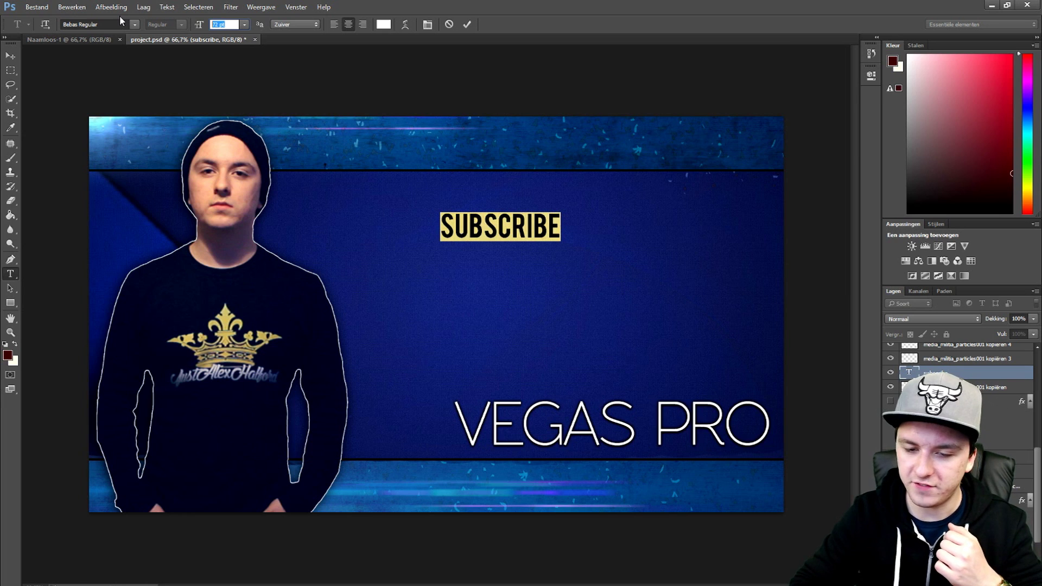
{"action": "key", "text": "BackSpace"}
{"action": "type", "text": "230"}
{"action": "key", "text": "Return"}
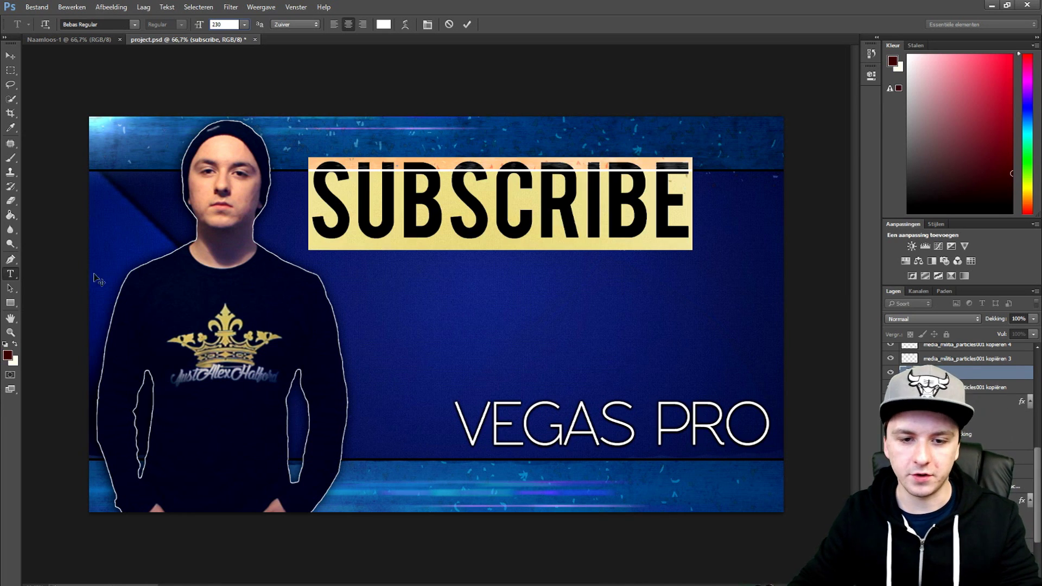
- Commit the text and drag SUBSCRIBE slightly right, above VEGAS PRO
{"action": "left_click", "coordinate": [467, 25]}
{"action": "left_click_drag", "start_coordinate": [458, 221], "coordinate": [486, 243]}
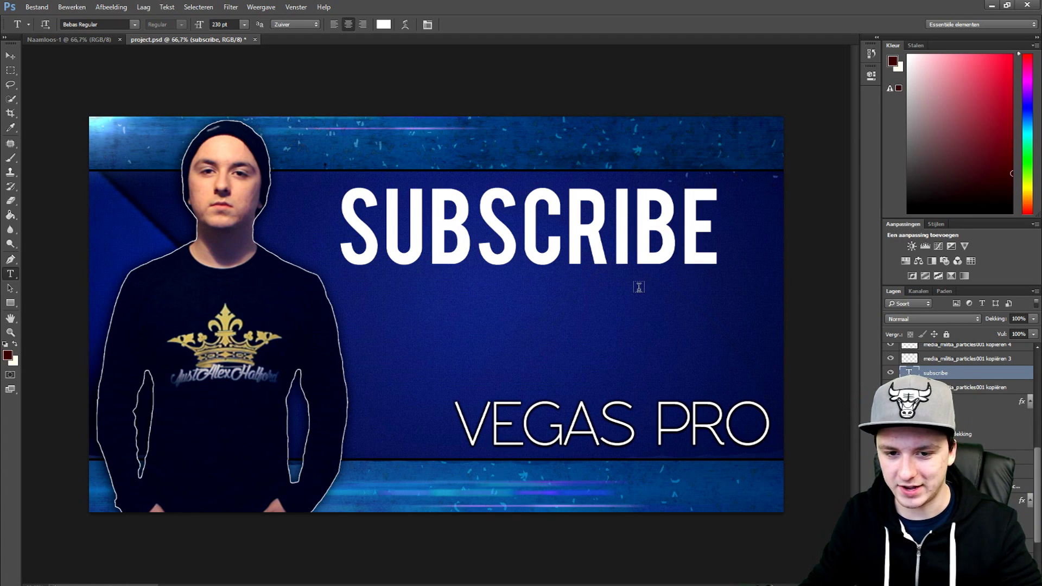
{"action": "left_click_drag", "start_coordinate": [531, 216], "coordinate": [547, 217]}
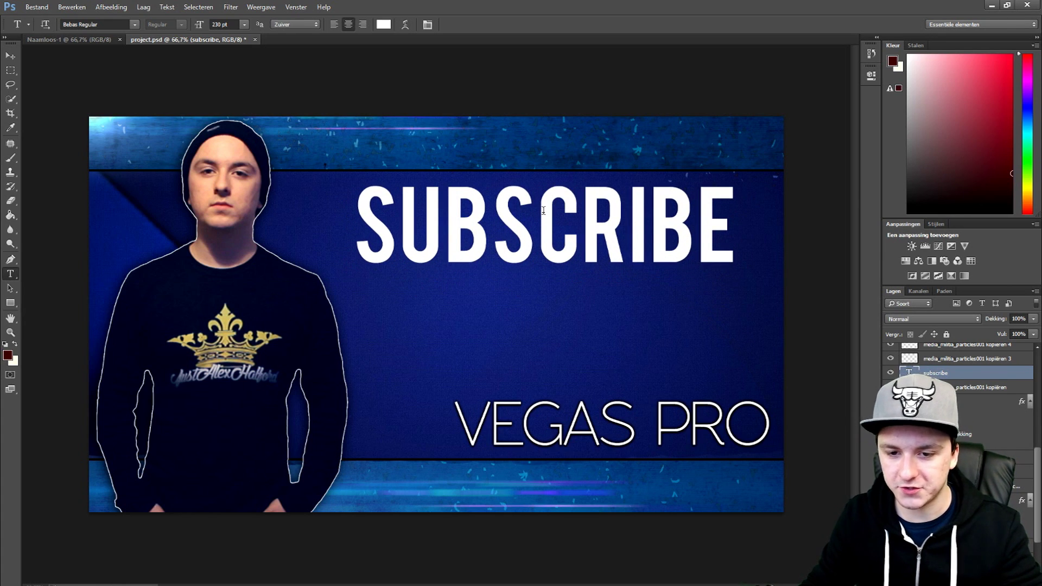
- Add a 3 px black Stroke to the SUBSCRIBE layer through Blending Options
{"action": "right_click", "coordinate": [899, 374]}
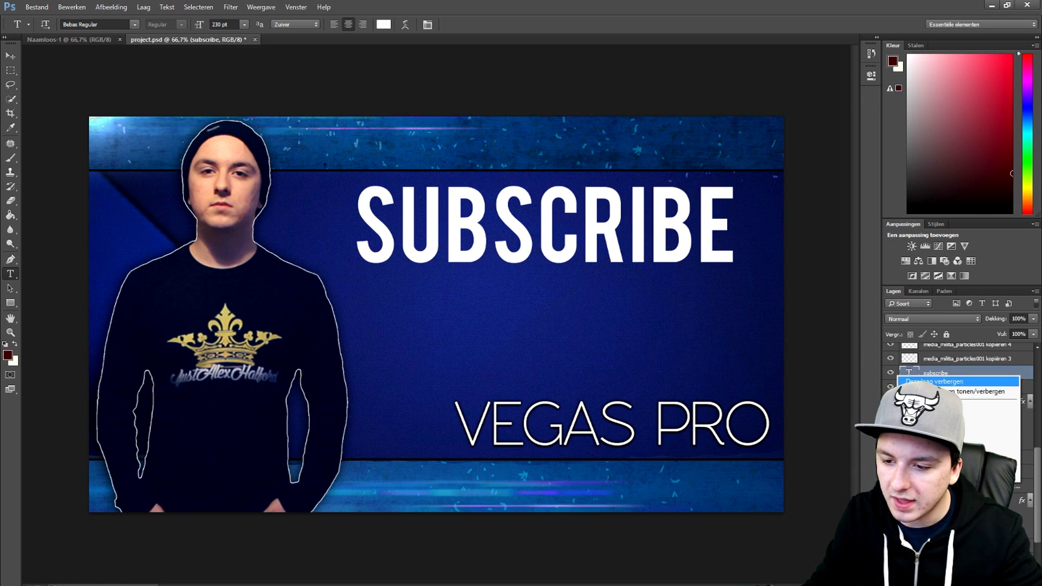
{"action": "right_click", "coordinate": [934, 374]}
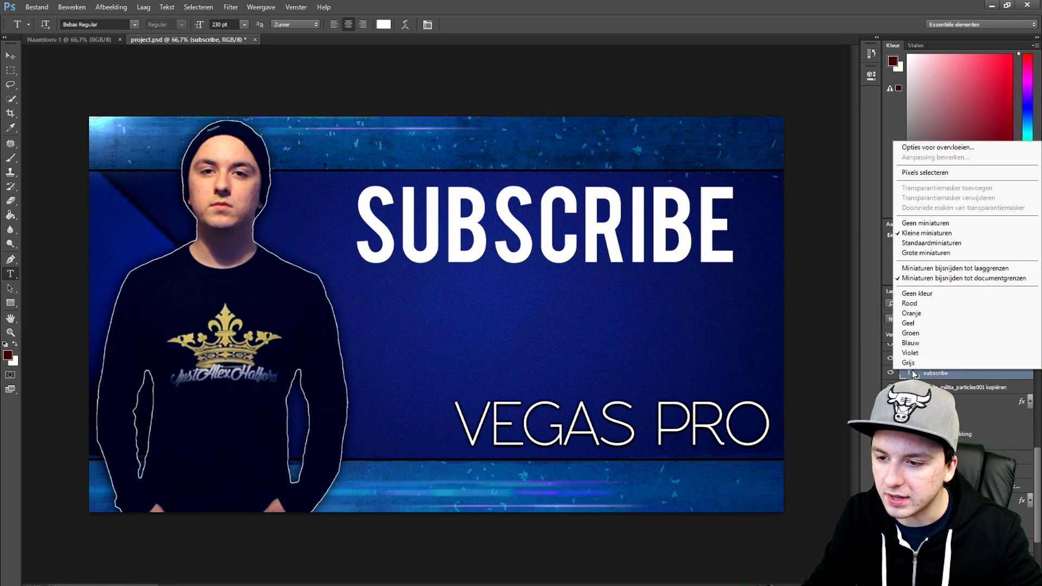
{"action": "left_click", "coordinate": [925, 148]}
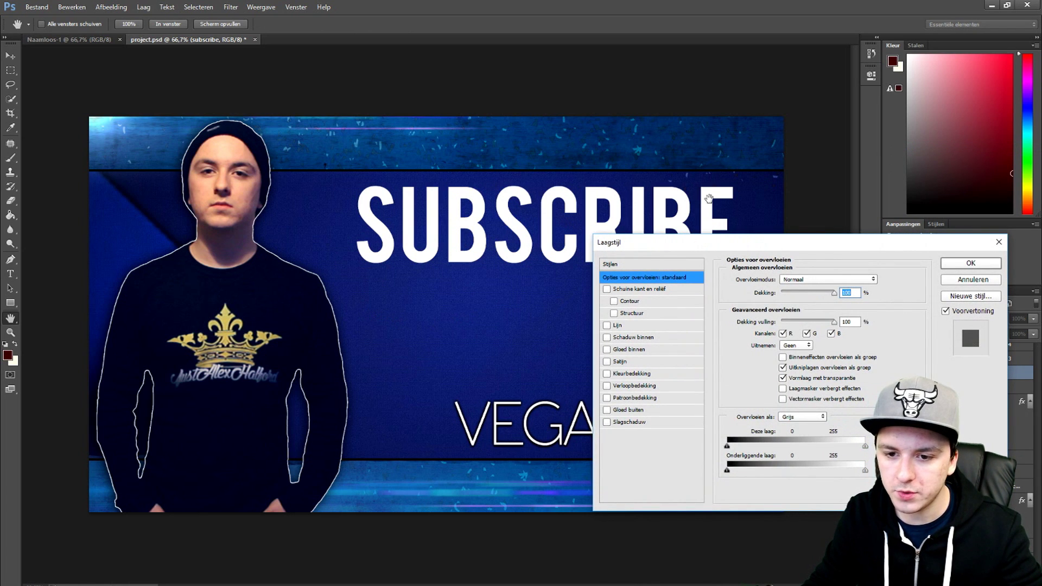
{"action": "left_click_drag", "start_coordinate": [692, 246], "coordinate": [772, 135]}
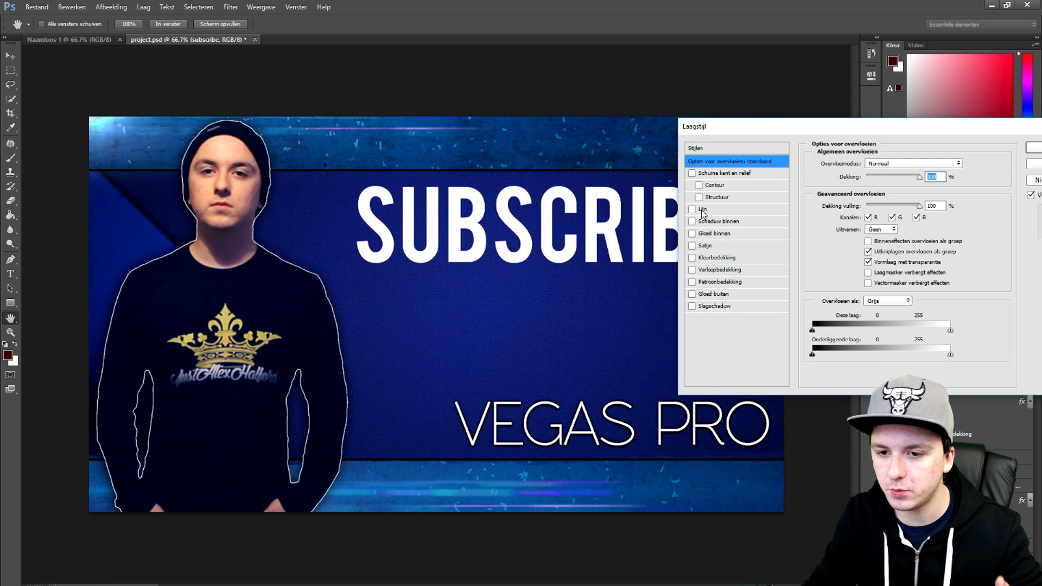
{"action": "left_click", "coordinate": [703, 211]}
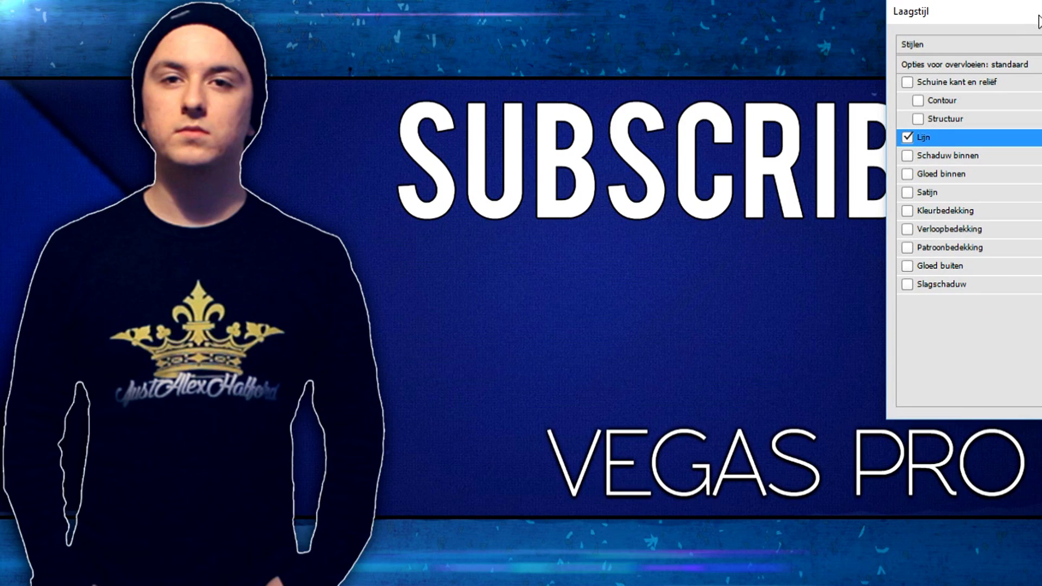
{"action": "left_click_drag", "start_coordinate": [1038, 22], "coordinate": [448, 247]}
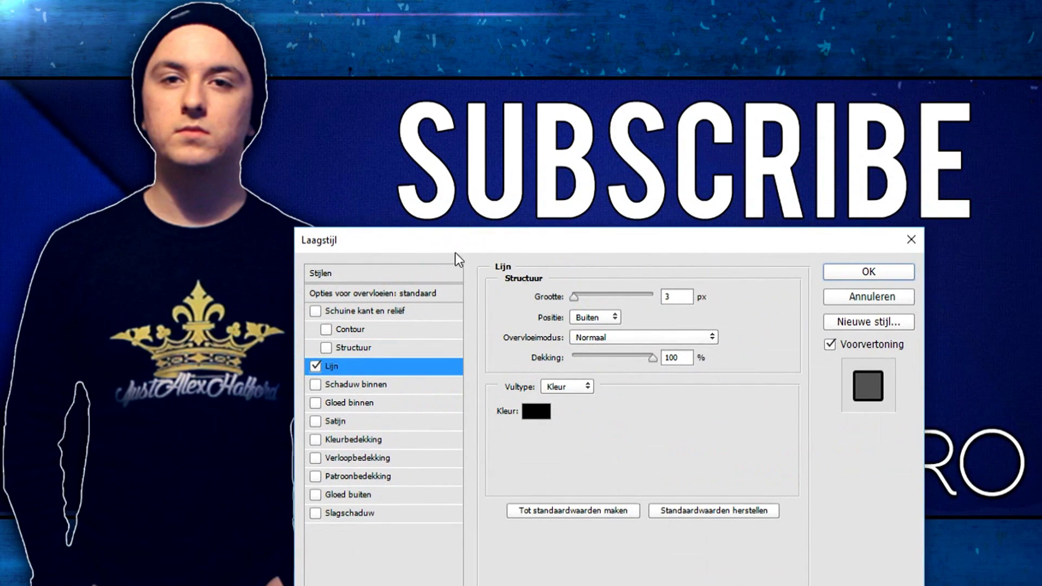
{"action": "mouse_move", "coordinate": [574, 295]}
{"action": "left_mouse_down"}
{"action": "mouse_move", "coordinate": [588, 295]}
{"action": "mouse_move", "coordinate": [576, 296]}
{"action": "left_mouse_up"}
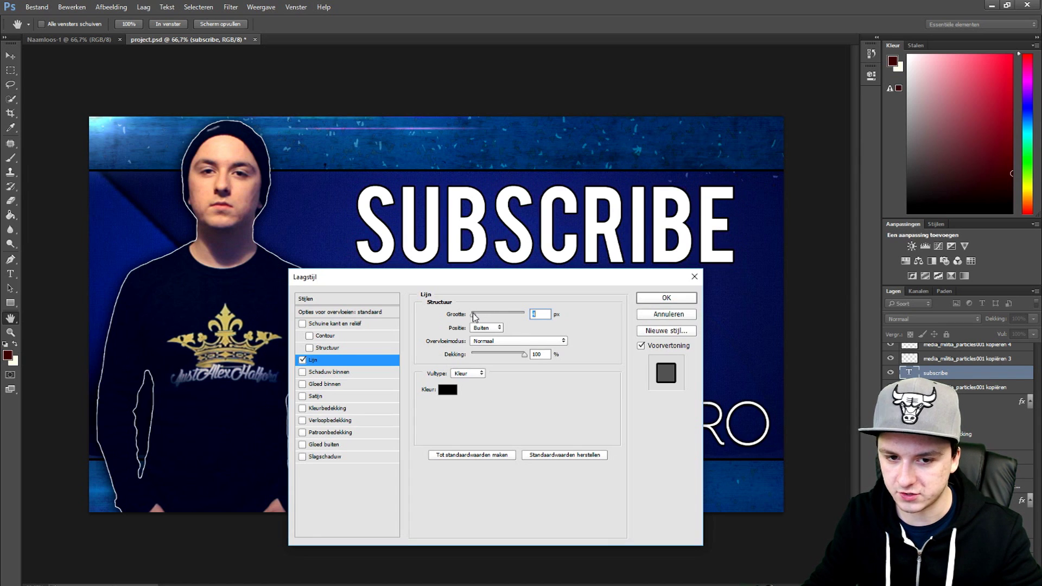
{"action": "mouse_move", "coordinate": [473, 314]}
{"action": "left_mouse_down"}
{"action": "mouse_move", "coordinate": [449, 319]}
{"action": "mouse_move", "coordinate": [429, 352]}
{"action": "mouse_move", "coordinate": [470, 384]}
{"action": "mouse_move", "coordinate": [484, 310]}
{"action": "left_mouse_up"}
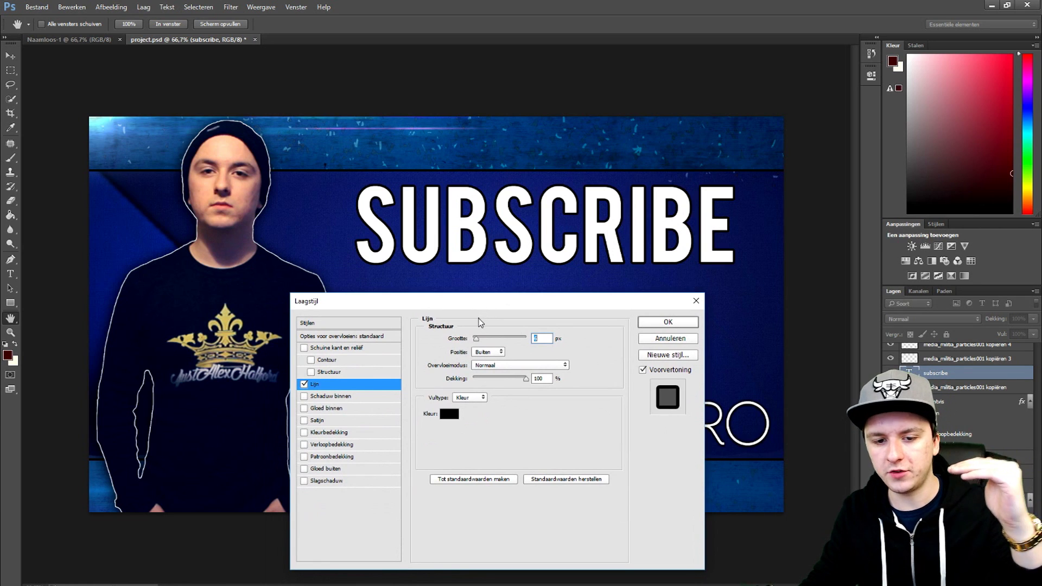
- Try a red Color Overlay on SUBSCRIBE
{"action": "left_click", "coordinate": [329, 432]}
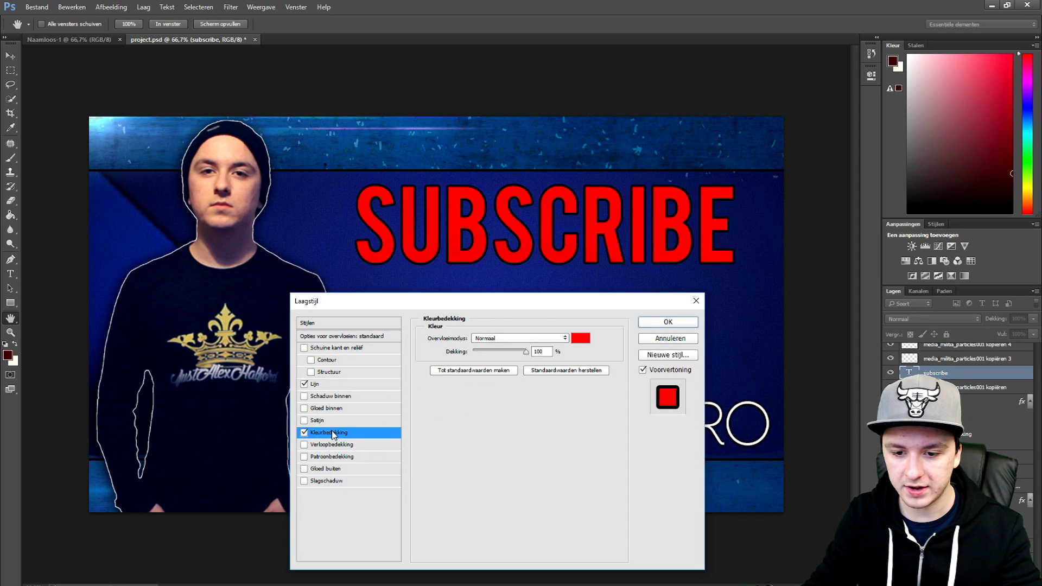
{"action": "left_click", "coordinate": [581, 338]}
{"action": "left_click_drag", "start_coordinate": [706, 228], "coordinate": [763, 144]}
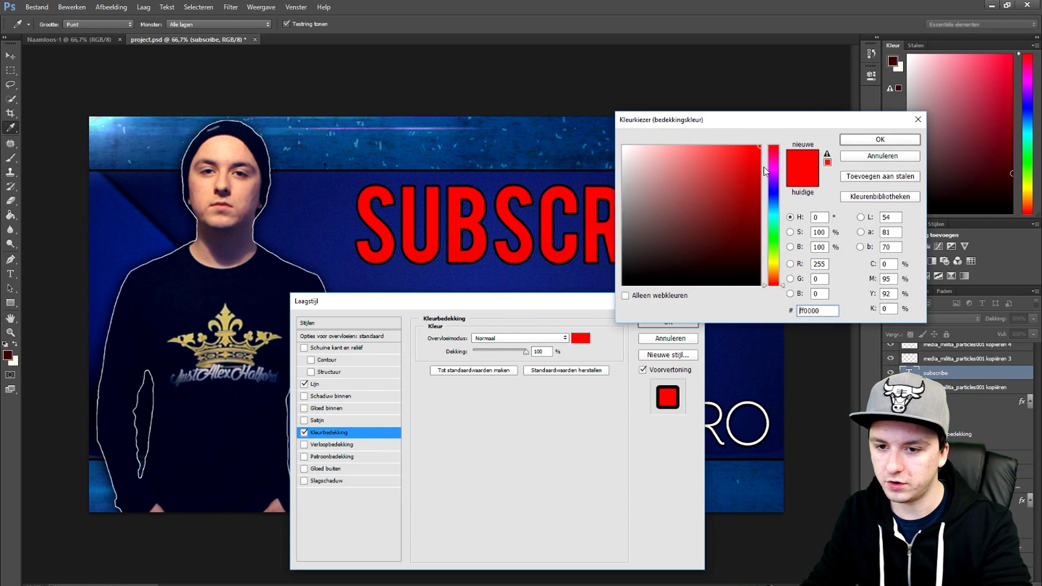
{"action": "mouse_move", "coordinate": [777, 183]}
{"action": "left_mouse_down"}
{"action": "mouse_move", "coordinate": [785, 242]}
{"action": "mouse_move", "coordinate": [782, 155]}
{"action": "left_mouse_up"}
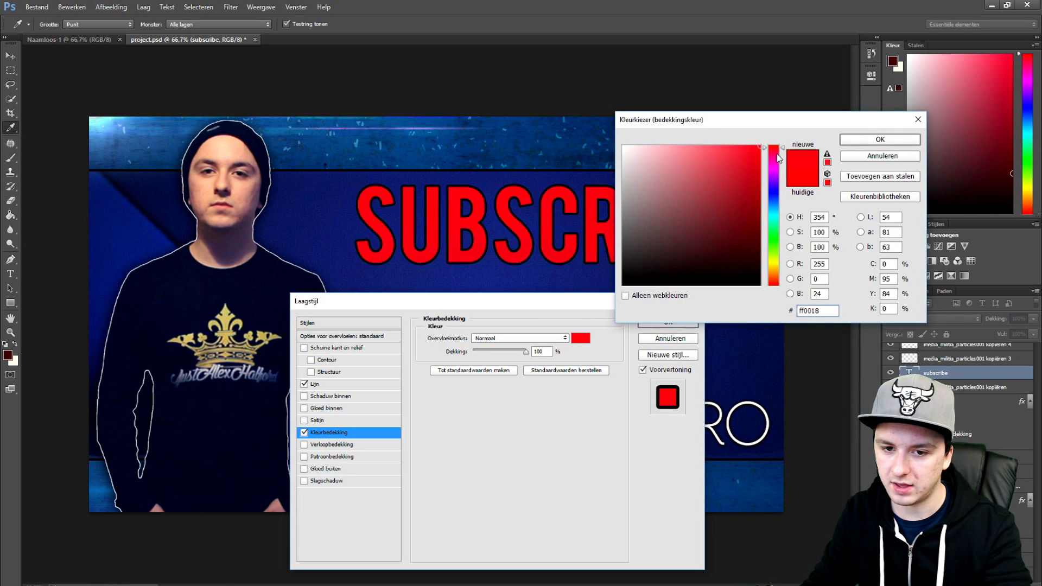
{"action": "key", "text": "Return"}
- Replace the Color Overlay with a Gradient Overlay on SUBSCRIBE
{"action": "left_click", "coordinate": [304, 433]}
{"action": "left_click", "coordinate": [304, 445]}
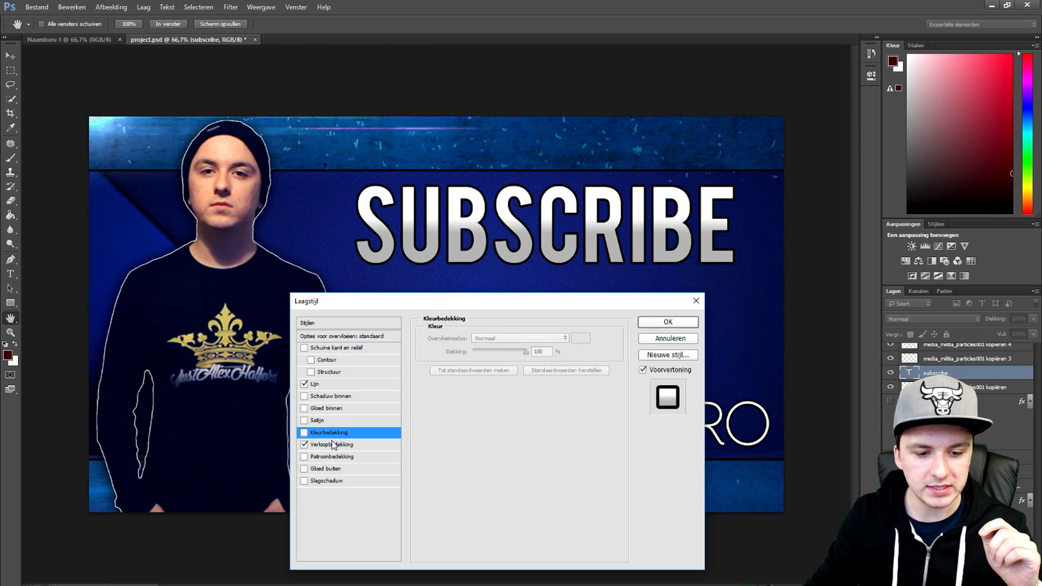
{"action": "left_click", "coordinate": [333, 444]}
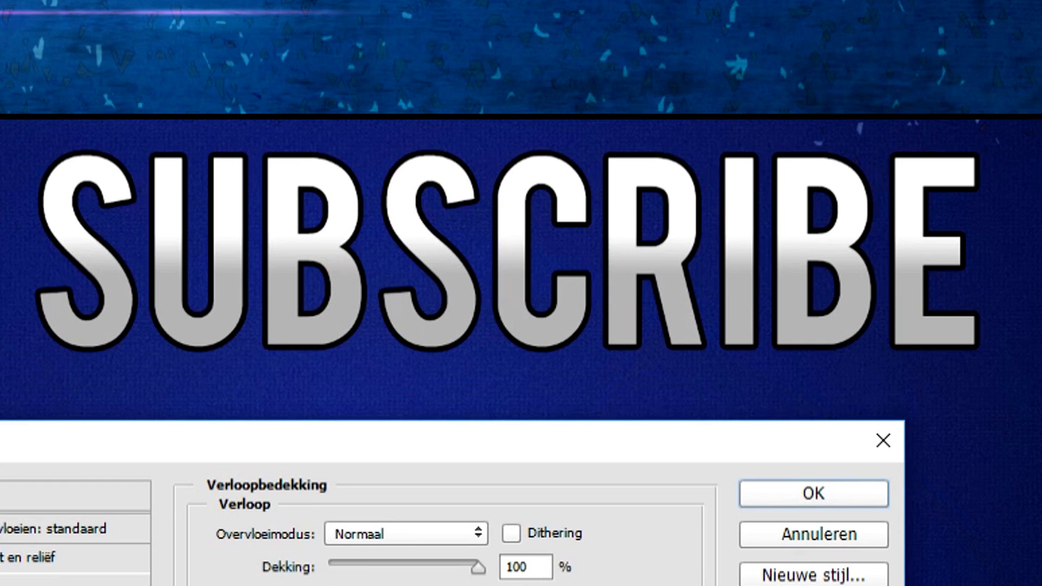
- Load the Violet, oranje preset in the Gradient Editor
{"action": "left_click", "coordinate": [503, 365]}
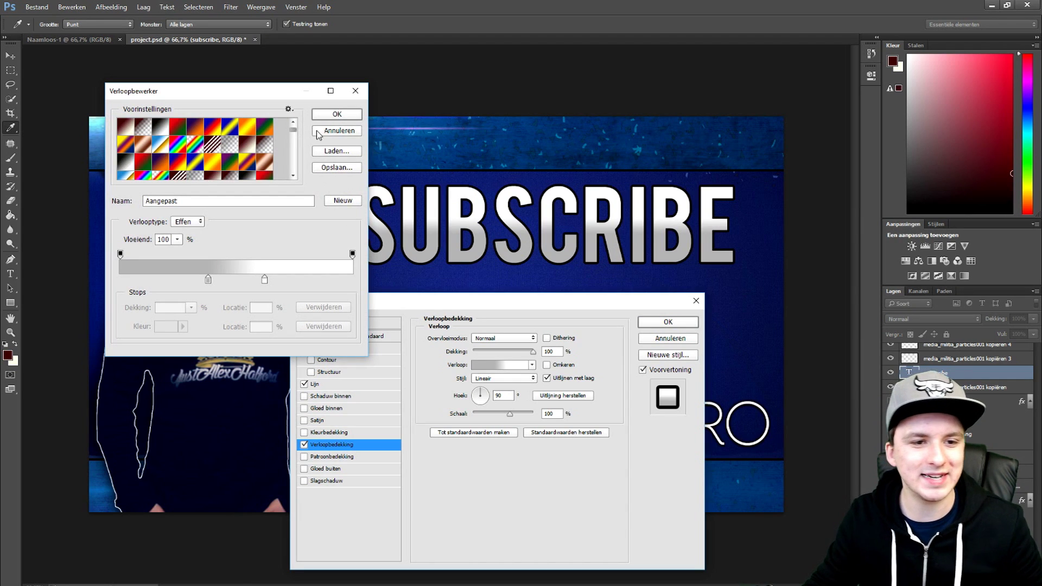
{"action": "key", "text": "Return"}
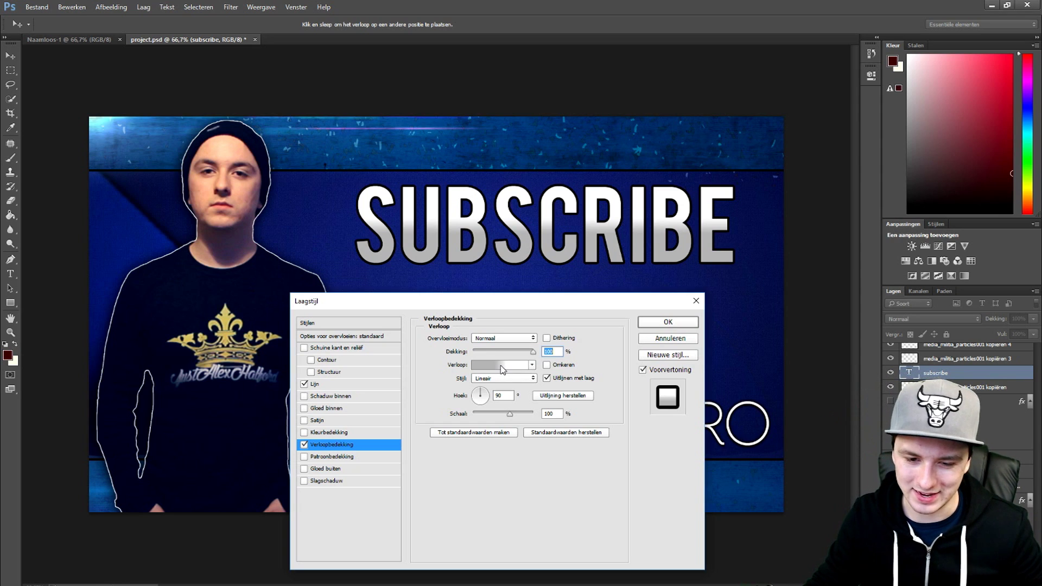
{"action": "left_click", "coordinate": [502, 365]}
{"action": "left_click_drag", "start_coordinate": [216, 96], "coordinate": [545, 117]}
{"action": "scroll", "coordinate": [568, 173], "scroll_direction": "down", "scroll_amount": 3}
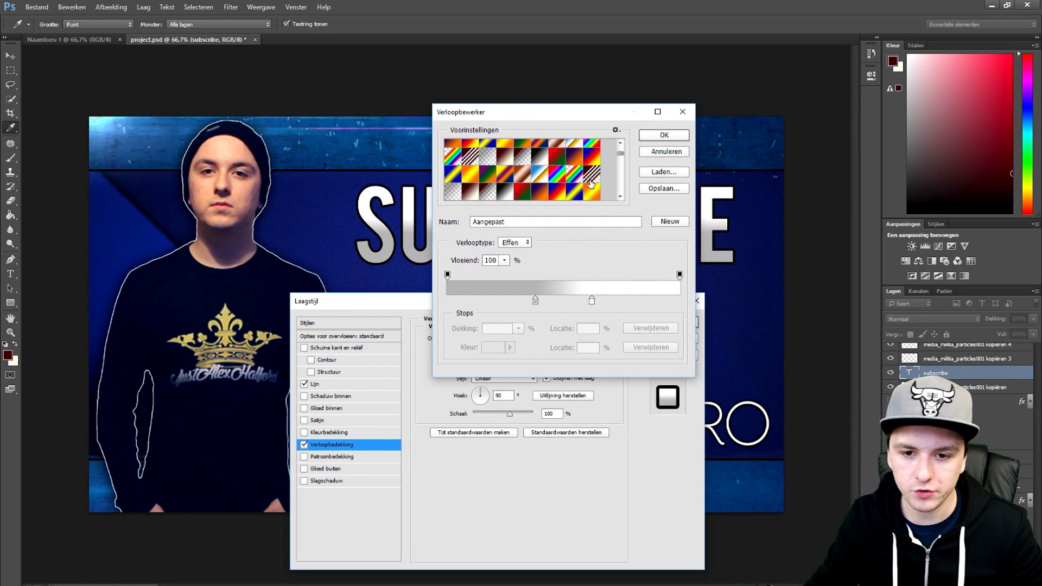
{"action": "left_click_drag", "start_coordinate": [595, 378], "coordinate": [606, 469]}
{"action": "scroll", "coordinate": [487, 216], "scroll_direction": "down", "scroll_amount": 5}
{"action": "scroll", "coordinate": [489, 214], "scroll_direction": "down", "scroll_amount": 4}
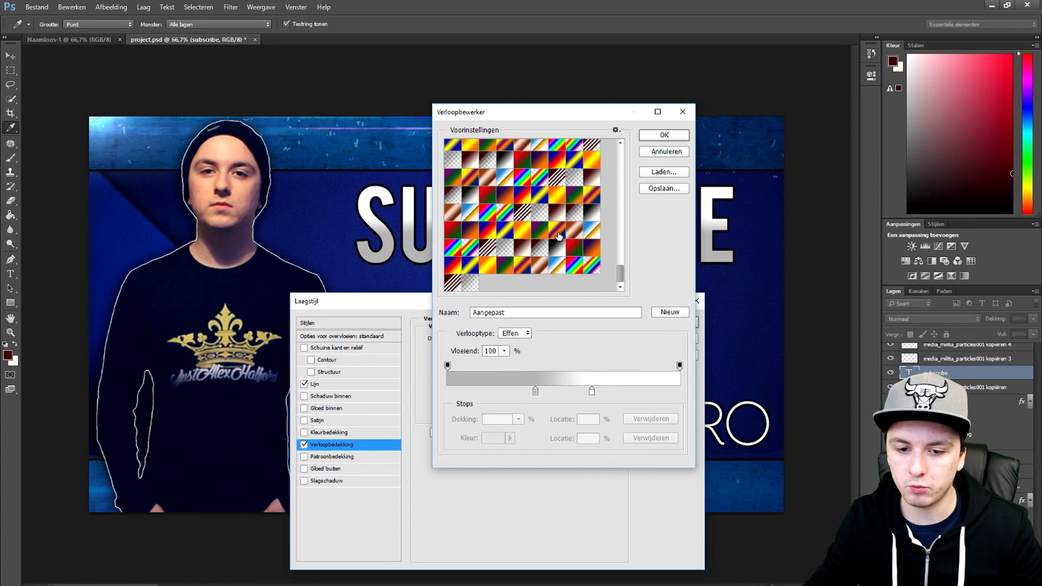
{"action": "left_click", "coordinate": [540, 161]}
{"action": "left_click_drag", "start_coordinate": [515, 120], "coordinate": [693, 117]}
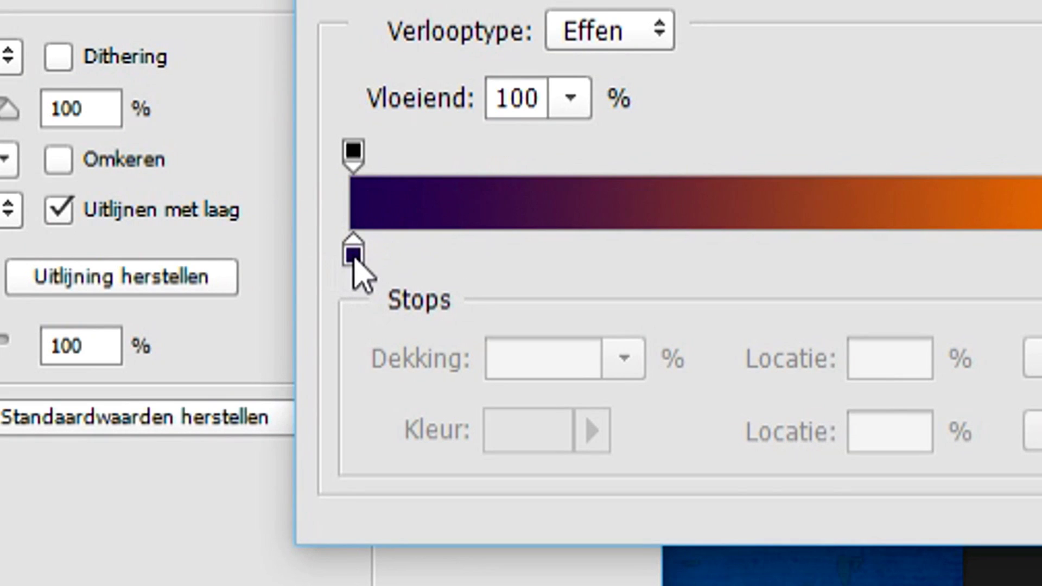
- Change the gradient's left colour stop to navy
{"action": "left_click", "coordinate": [353, 255]}
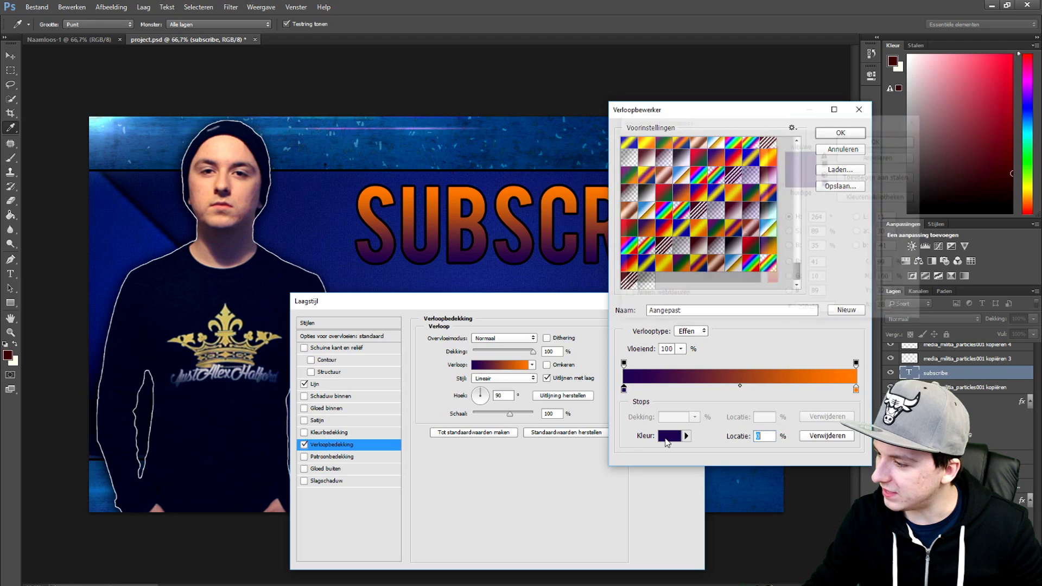
{"action": "left_click", "coordinate": [513, 442]}
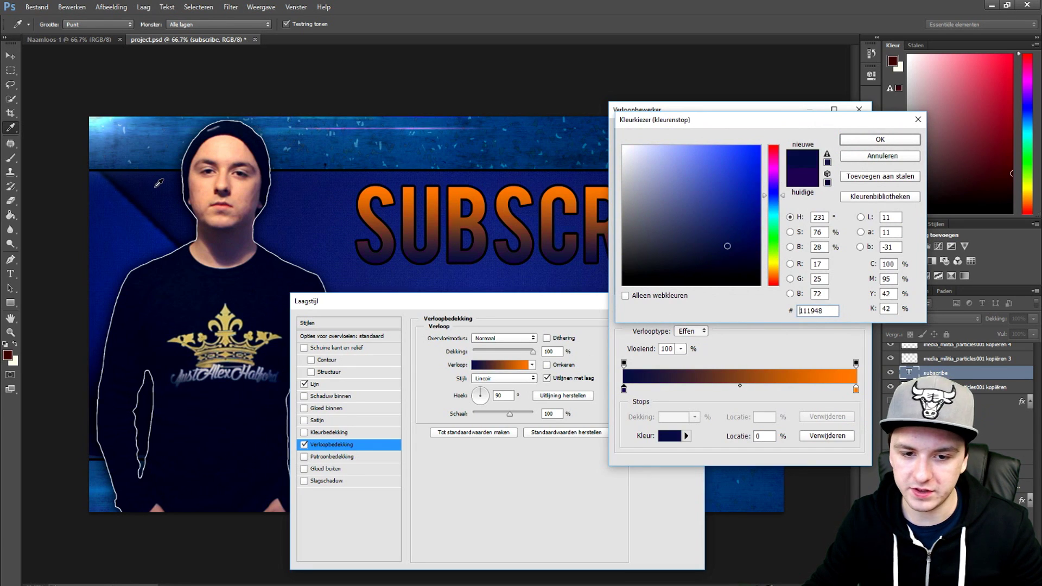
{"action": "left_click", "coordinate": [868, 140]}
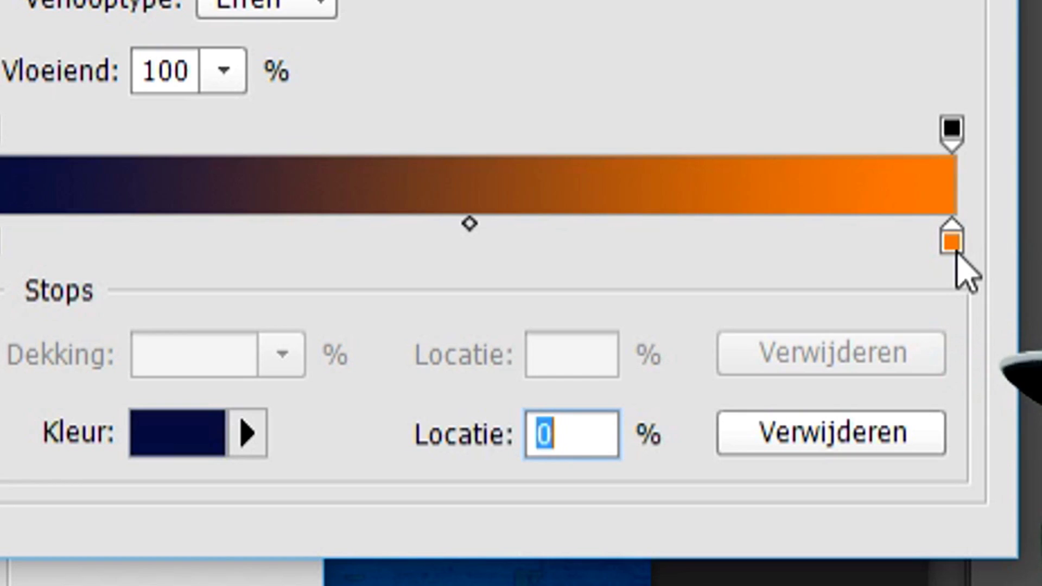
- Set the orange right stop to light blue #62a2e5, sampled from the banner
{"action": "left_click", "coordinate": [954, 247]}
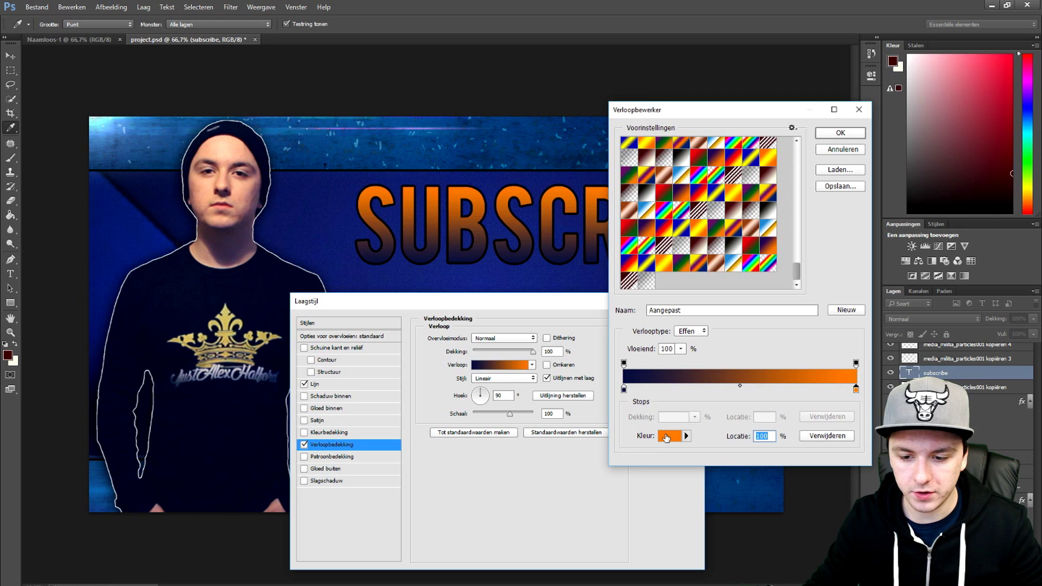
{"action": "left_click", "coordinate": [163, 437]}
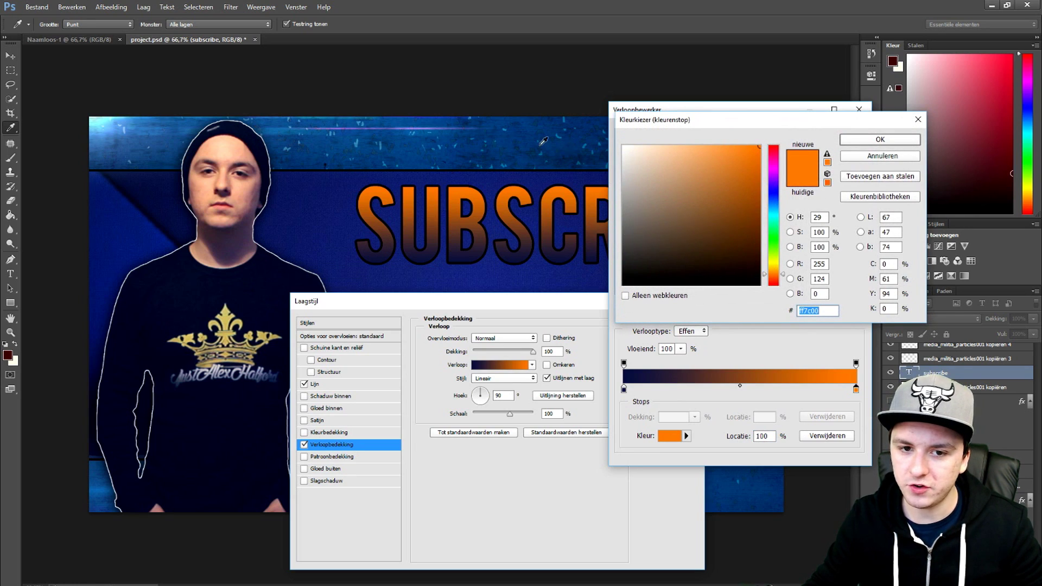
{"action": "left_click", "coordinate": [135, 127]}
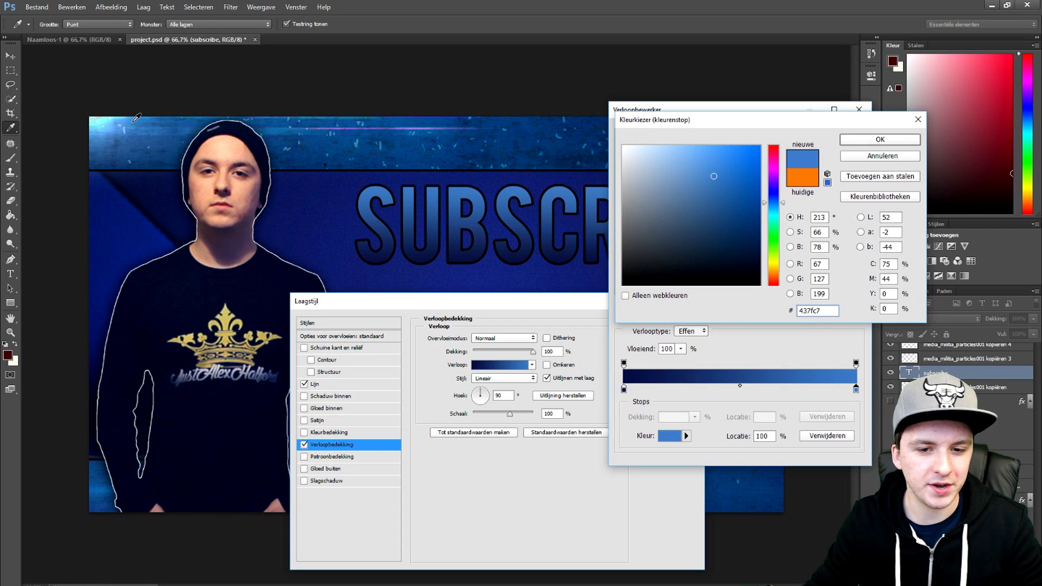
{"action": "left_click", "coordinate": [108, 115]}
{"action": "left_click", "coordinate": [109, 120]}
{"action": "left_click", "coordinate": [109, 119]}
{"action": "left_click", "coordinate": [107, 126]}
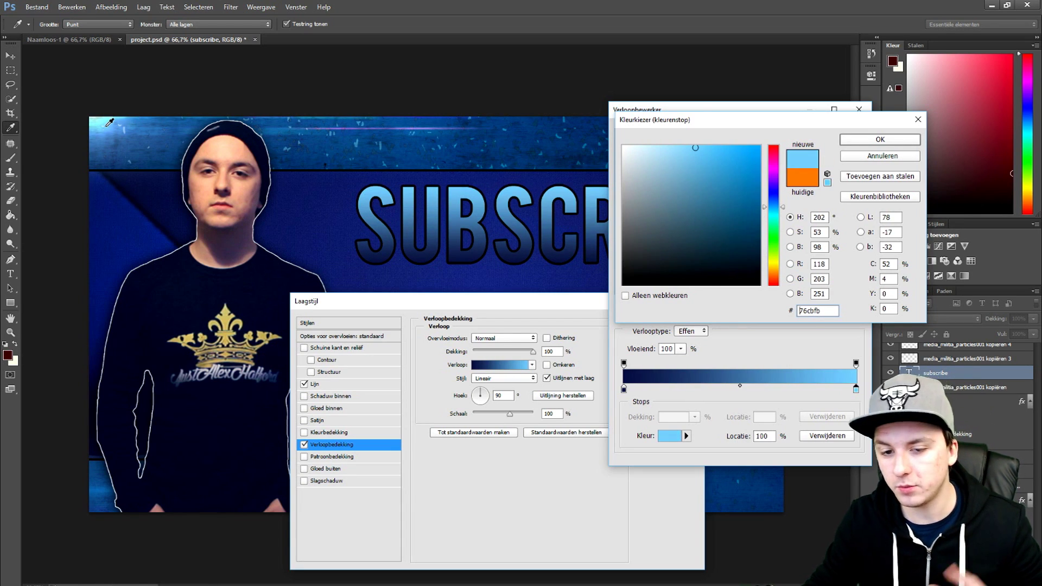
{"action": "left_click", "coordinate": [115, 123]}
{"action": "left_click", "coordinate": [119, 118]}
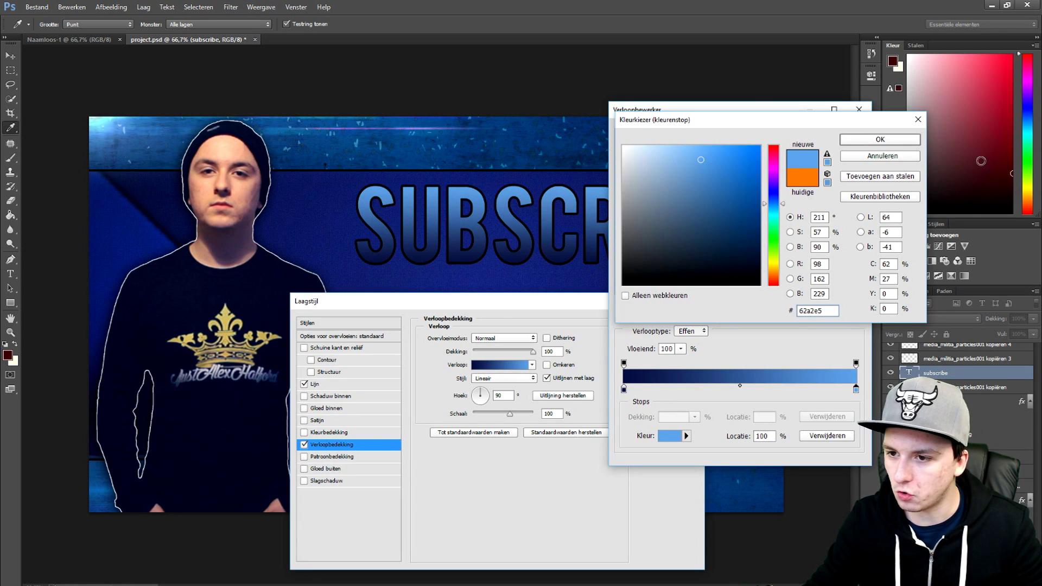
{"action": "left_click", "coordinate": [880, 139]}
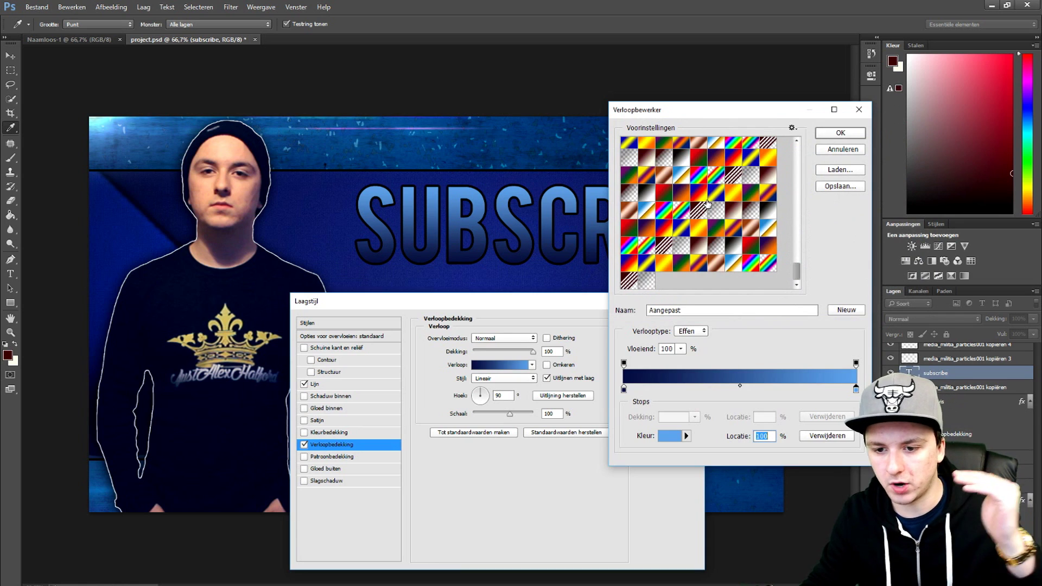
{"action": "left_click_drag", "start_coordinate": [741, 111], "coordinate": [706, 70]}
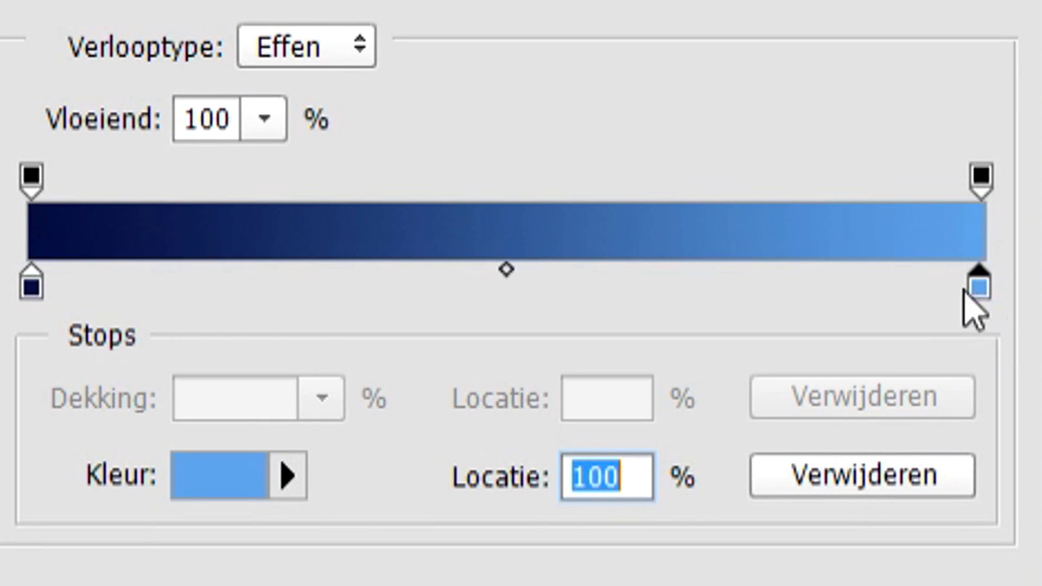
- Position the navy stop at 14% and light blue at 91%, then apply the gradient
{"action": "left_click_drag", "start_coordinate": [965, 291], "coordinate": [668, 288]}
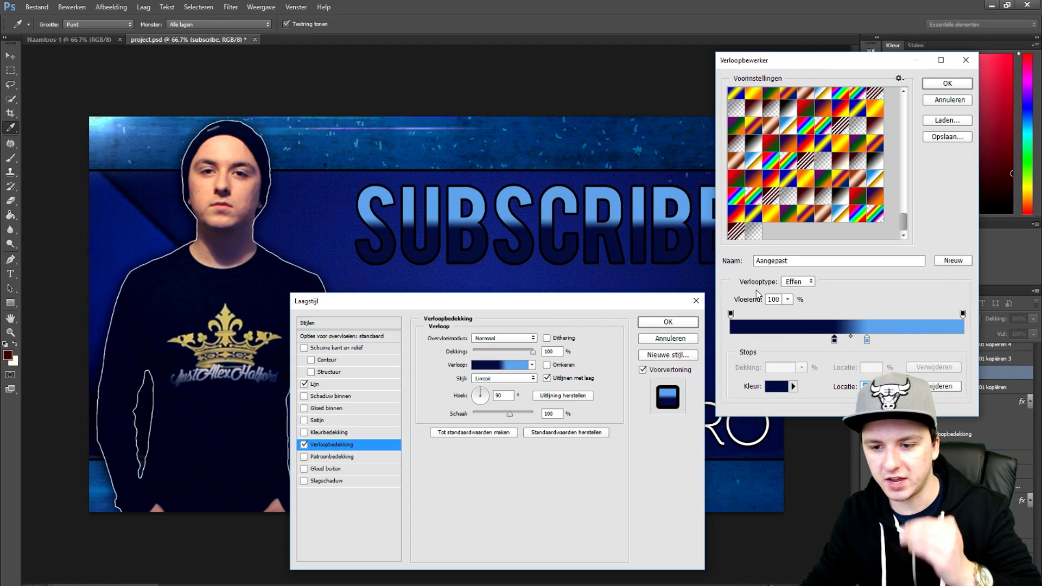
{"action": "left_click_drag", "start_coordinate": [833, 341], "coordinate": [762, 340]}
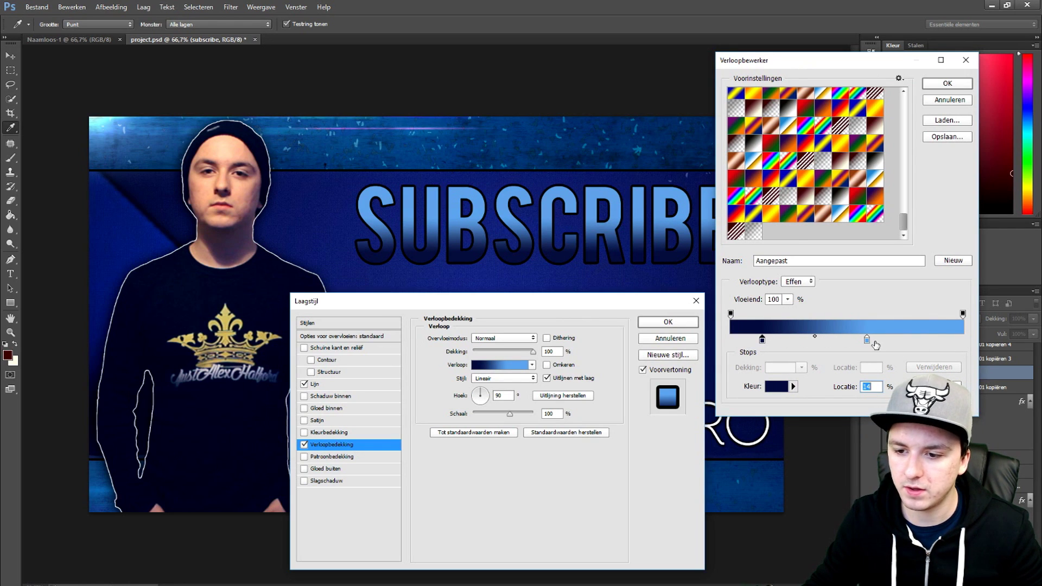
{"action": "left_click_drag", "start_coordinate": [884, 340], "coordinate": [942, 340]}
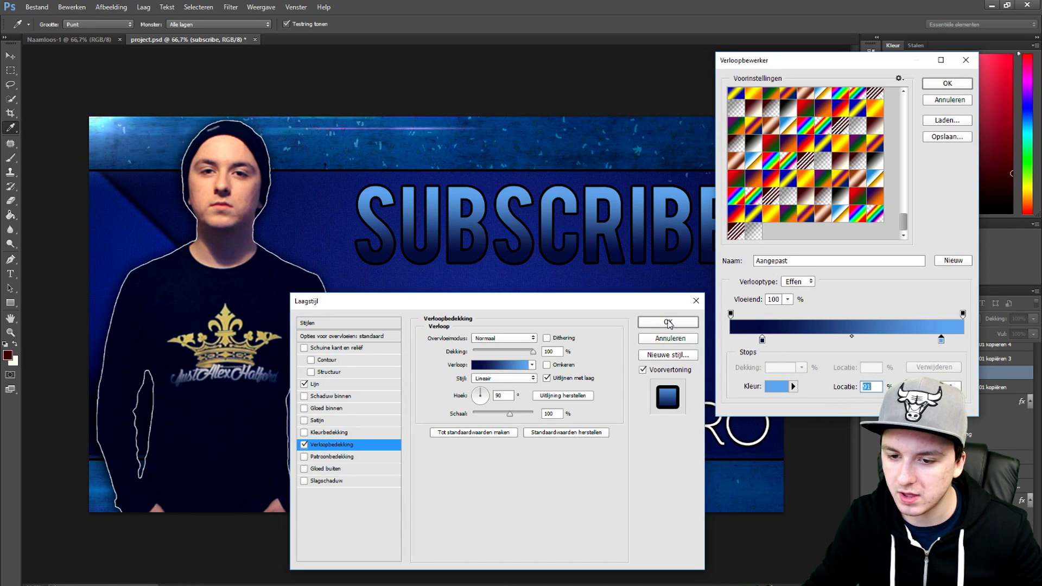
{"action": "left_click", "coordinate": [960, 87]}
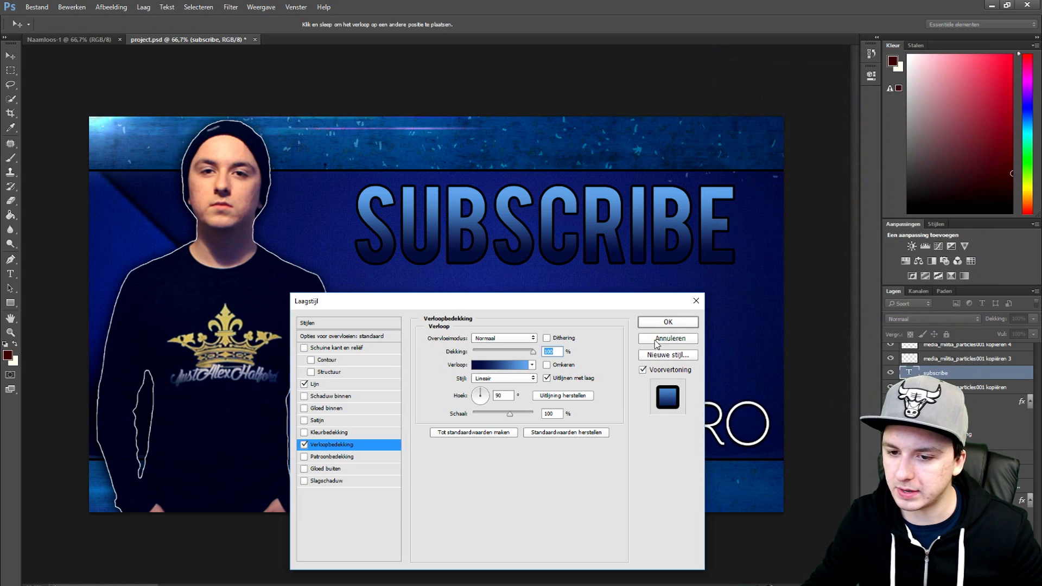
{"action": "left_click", "coordinate": [659, 325]}
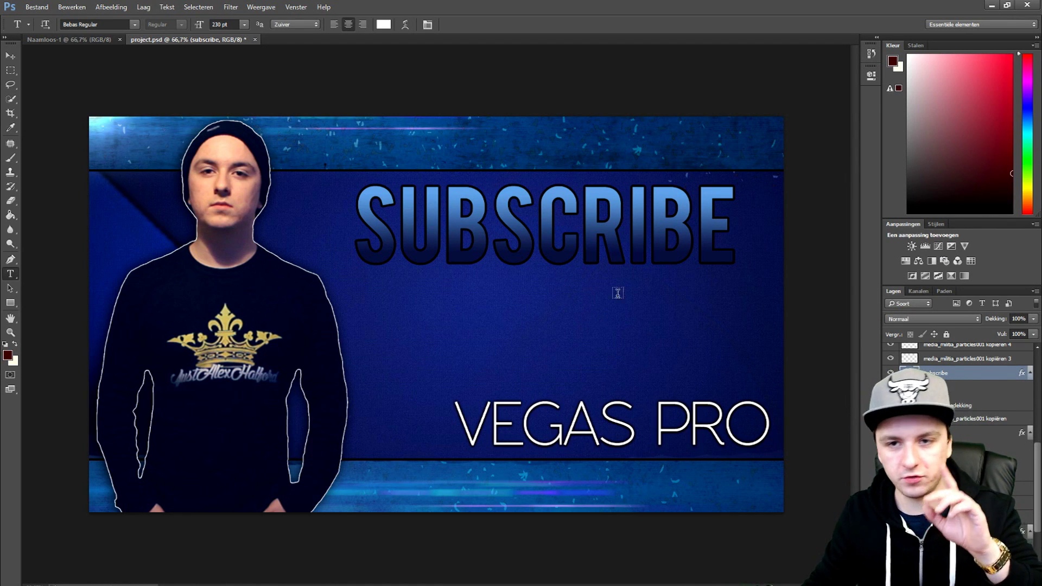
{"action": "right_click", "coordinate": [950, 373]}
- Duplicate the SUBSCRIBE layer and move the copy below the original
{"action": "left_click", "coordinate": [914, 220]}
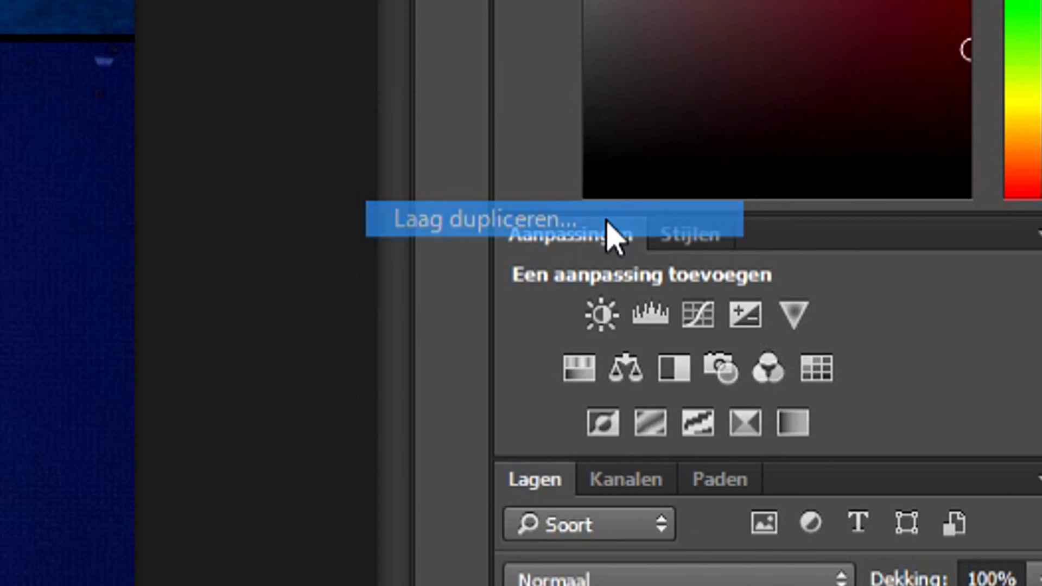
{"action": "key", "text": "Return"}
{"action": "left_click_drag", "start_coordinate": [635, 223], "coordinate": [658, 331]}
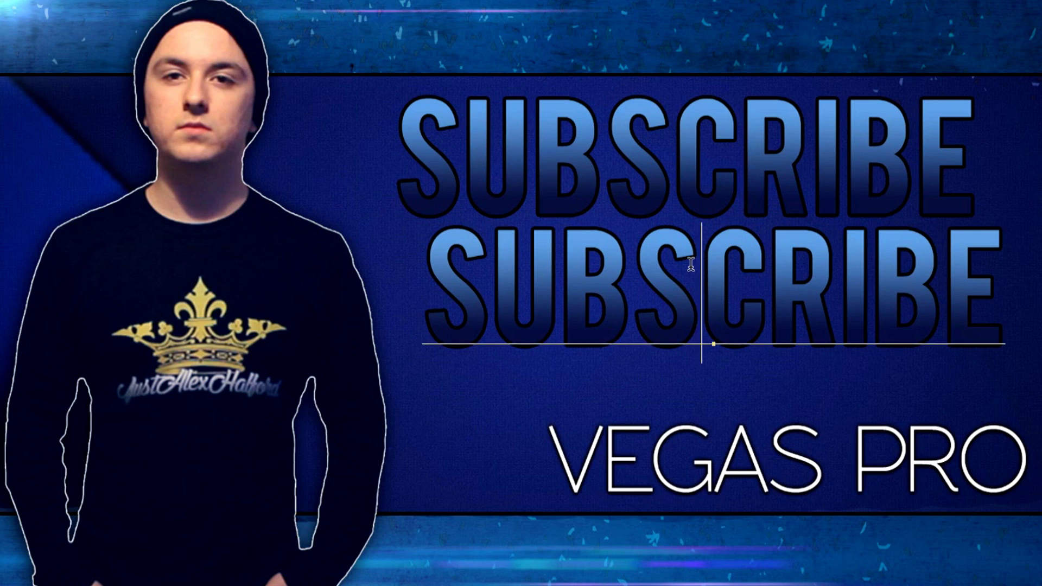
{"action": "double_click", "coordinate": [685, 262]}
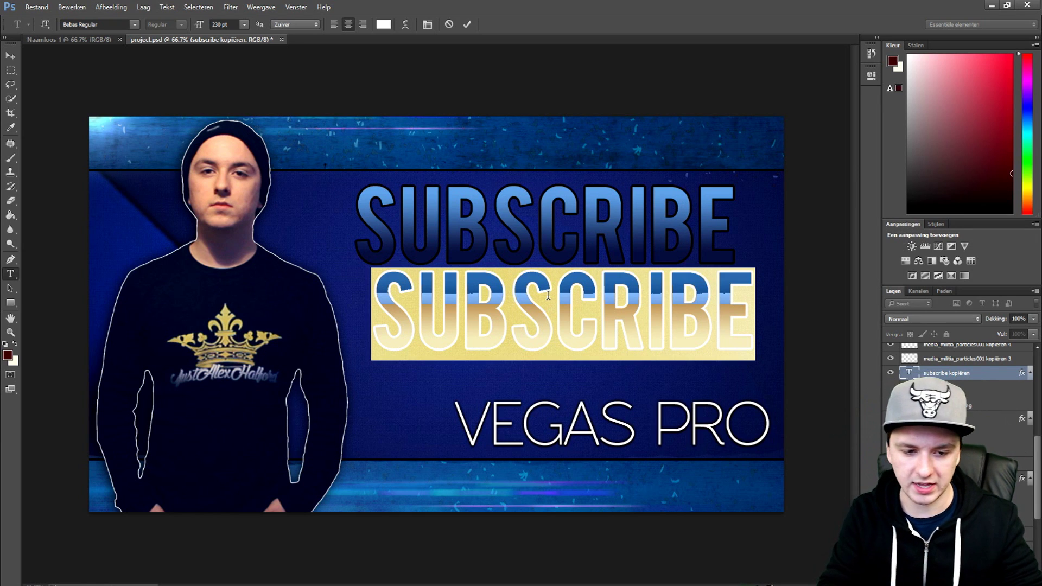
- Retype the copy as JUSTALEXHALFORD and set it to 150 pt
{"action": "type", "text": "JUSTALEXHALFORD"}
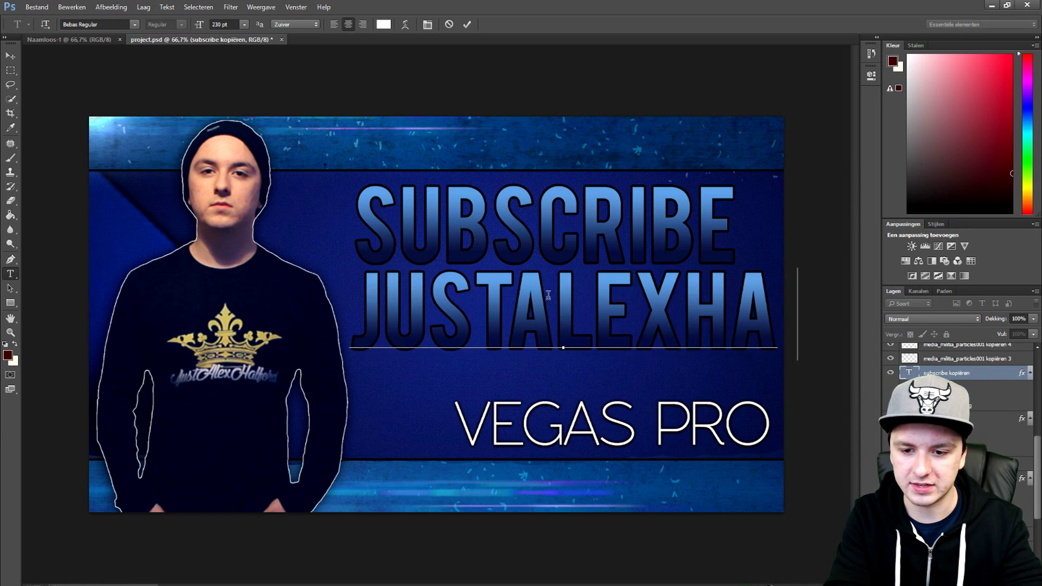
{"action": "key", "text": "ctrl+a"}
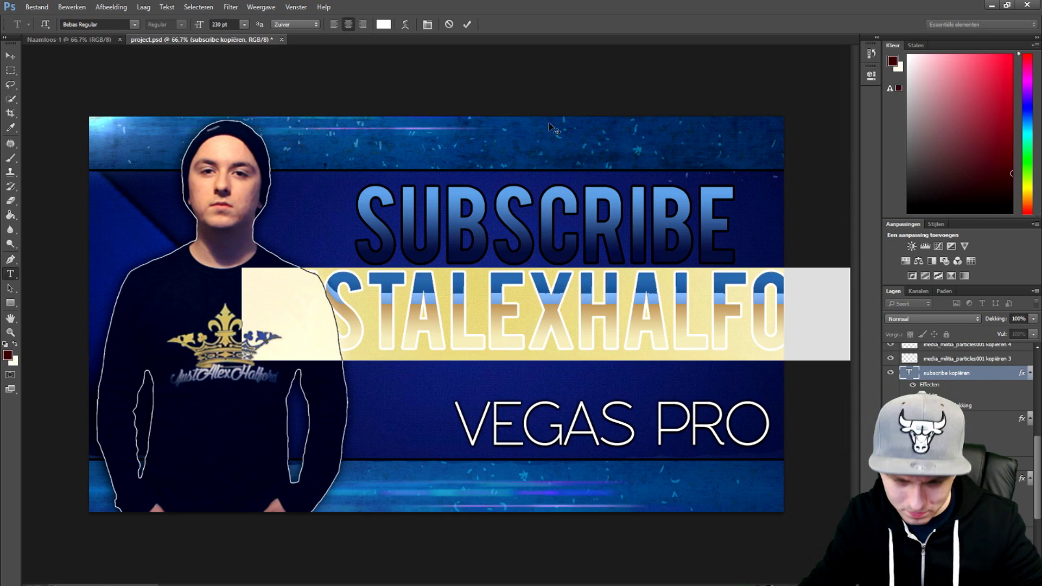
{"action": "left_click", "coordinate": [237, 24]}
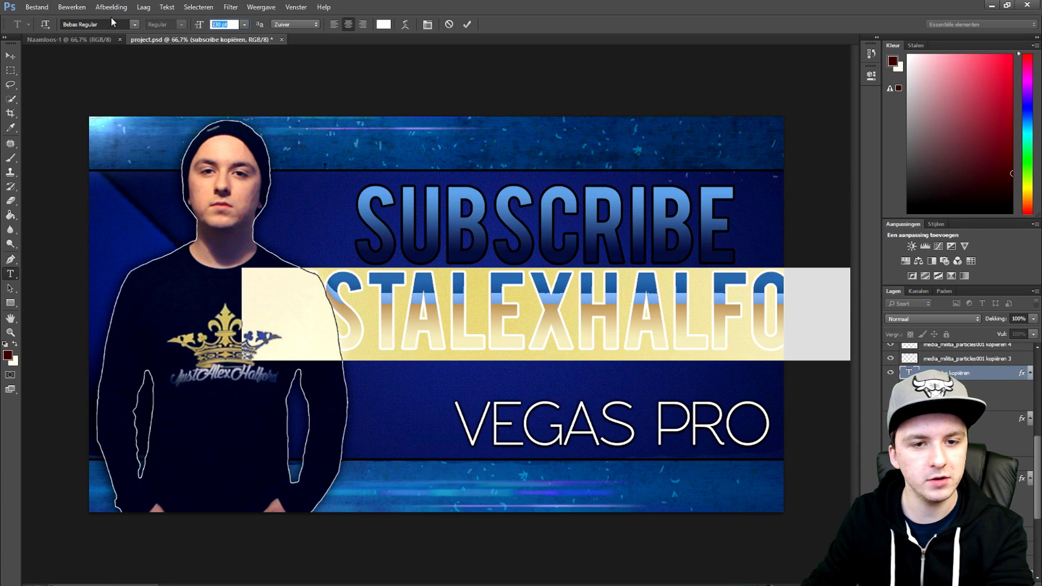
{"action": "type", "text": "1"}
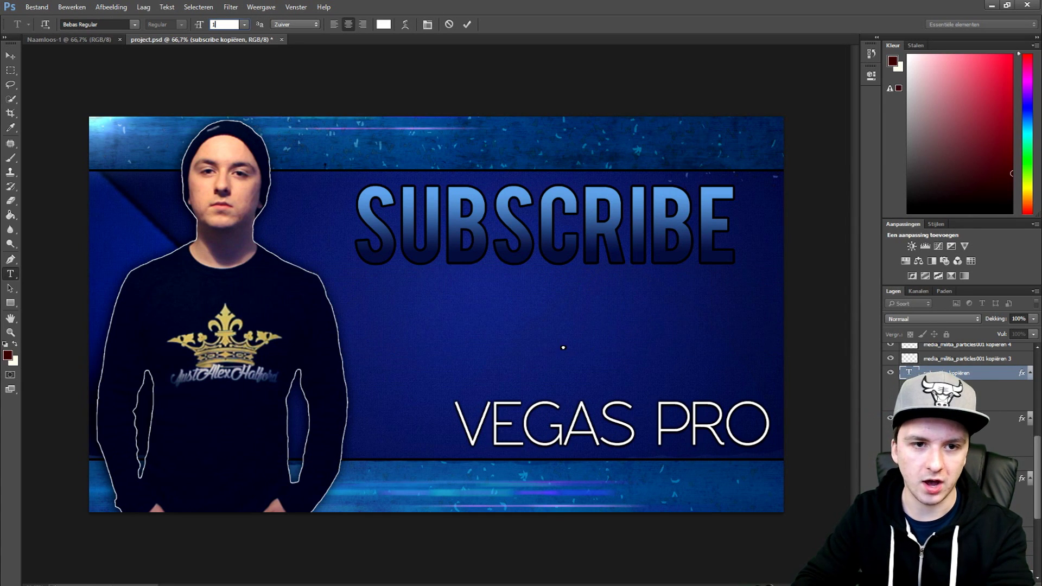
{"action": "type", "text": "05"}
{"action": "key", "text": "BackSpace"}
{"action": "type", "text": "50"}
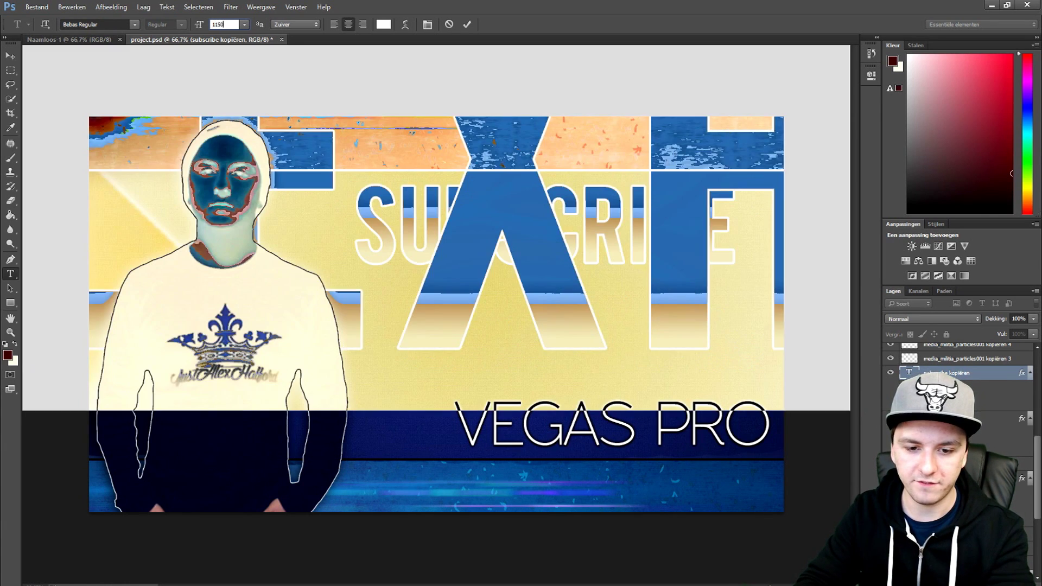
{"action": "key", "text": "BackSpace"}
{"action": "key", "text": "BackSpace"}
{"action": "key", "text": "BackSpace"}
{"action": "type", "text": "50"}
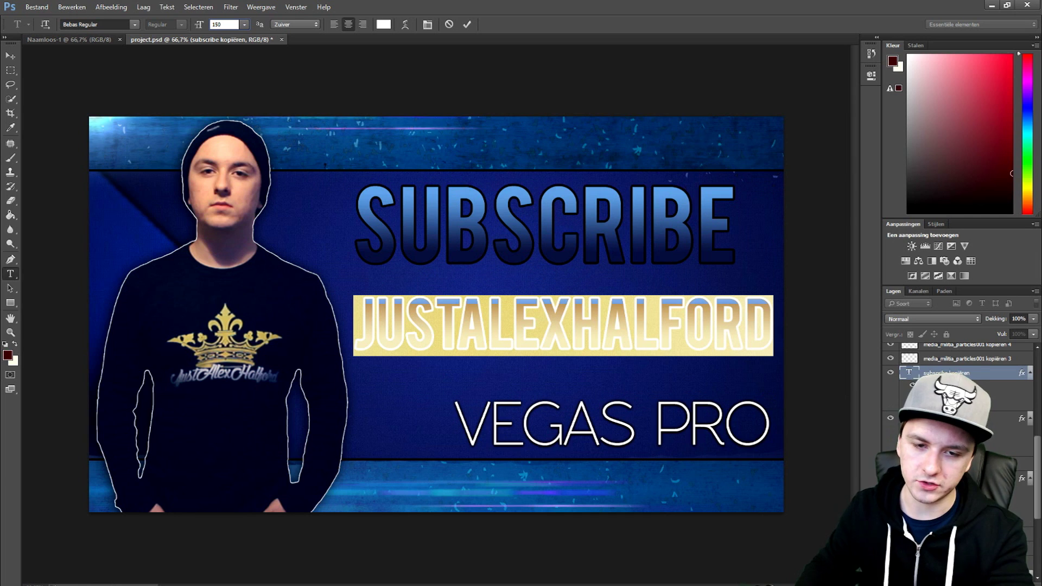
{"action": "left_click", "coordinate": [468, 25]}
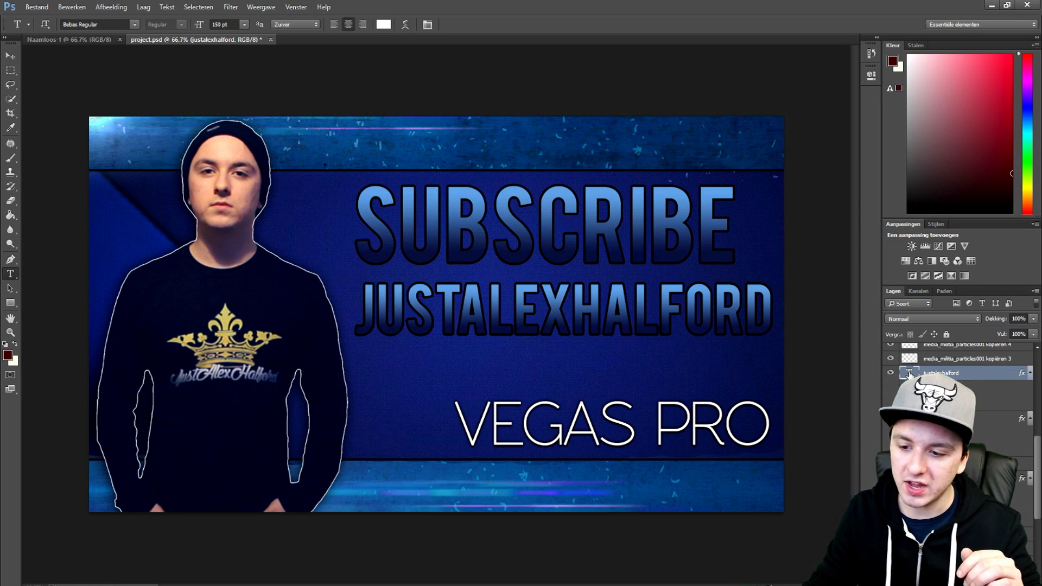
- Switch the JUSTALEXHALFORD gradient overlay to the Orange, Yellow, Orange preset
{"action": "right_click", "coordinate": [910, 373]}
{"action": "left_click", "coordinate": [910, 160]}
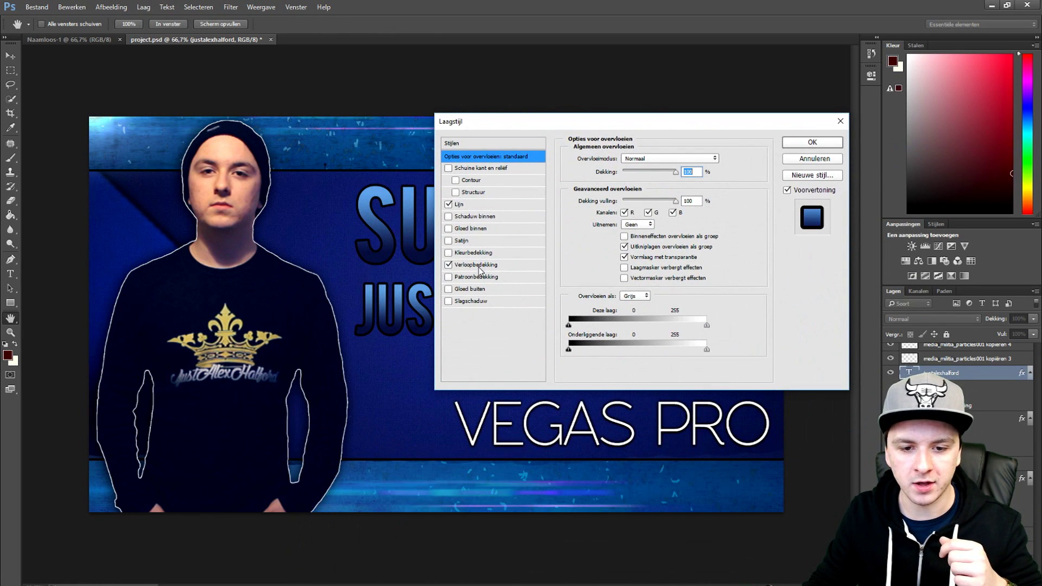
{"action": "left_click", "coordinate": [479, 266]}
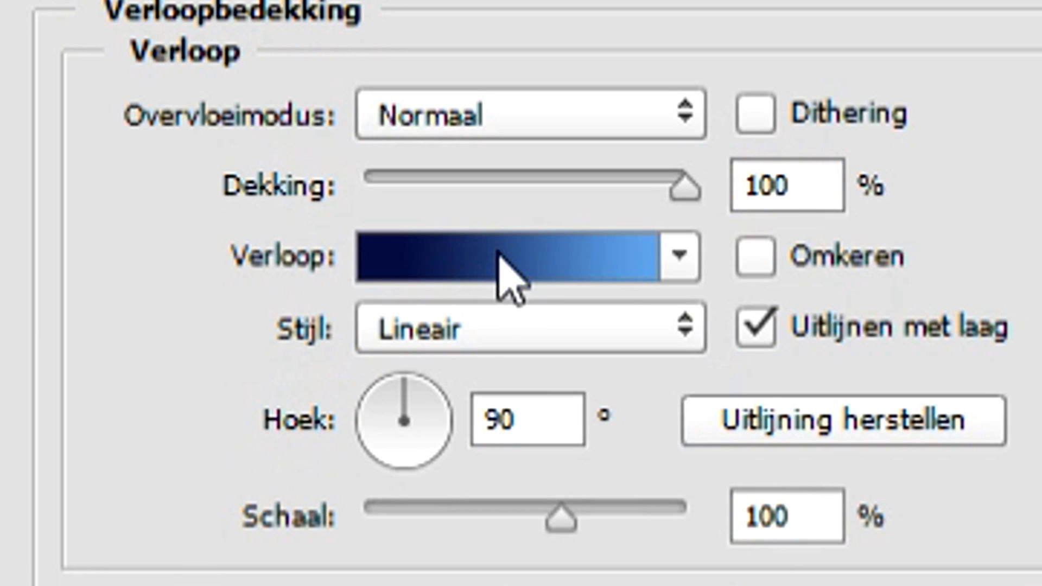
{"action": "left_click", "coordinate": [499, 255]}
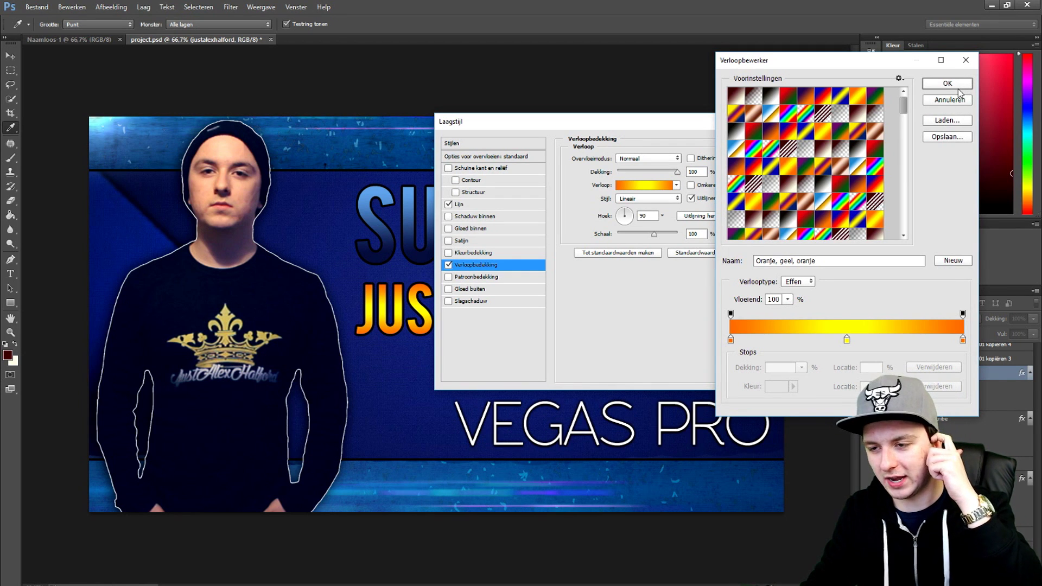
{"action": "left_click", "coordinate": [955, 86]}
{"action": "left_click", "coordinate": [823, 142]}
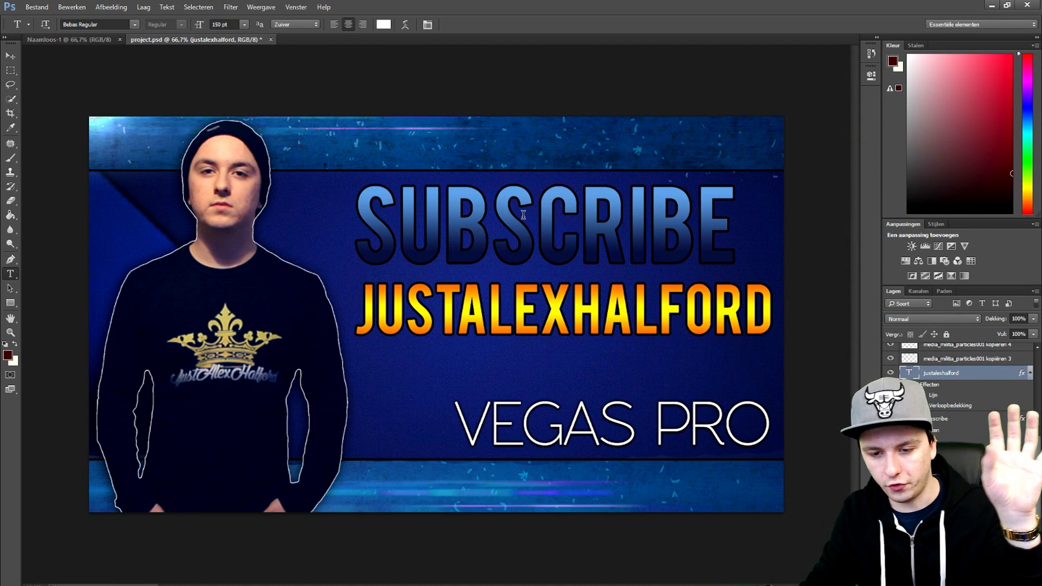
{"action": "left_click", "coordinate": [699, 151]}
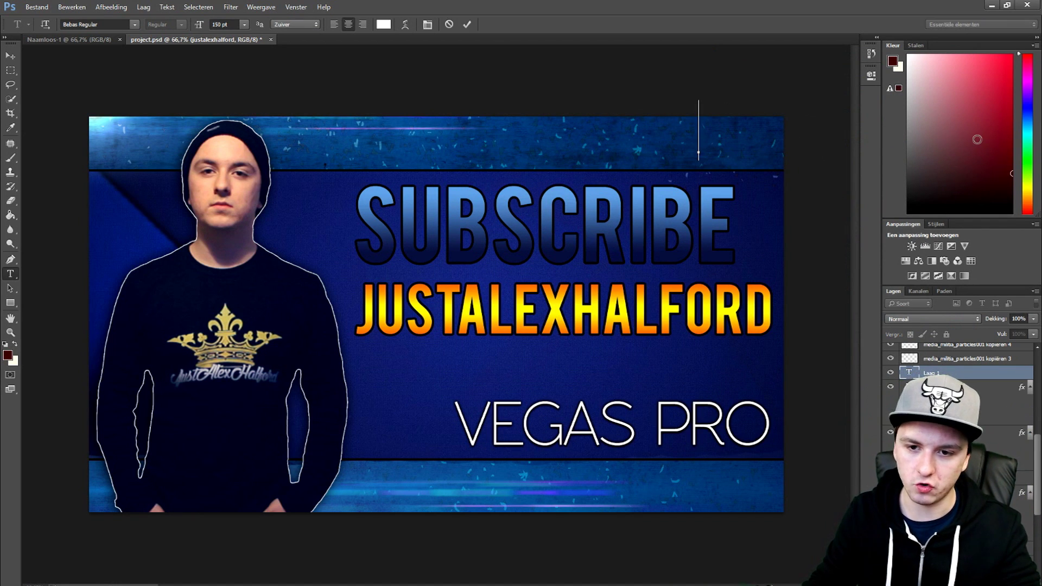
- Type #98 at the top right of the banner and commit it
{"action": "type", "text": "#"}
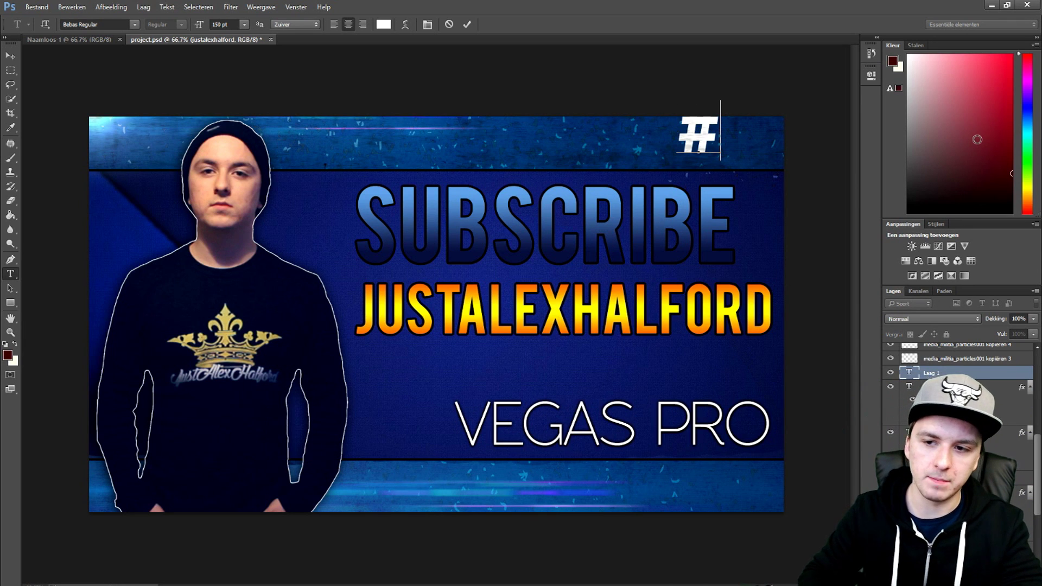
{"action": "type", "text": "98"}
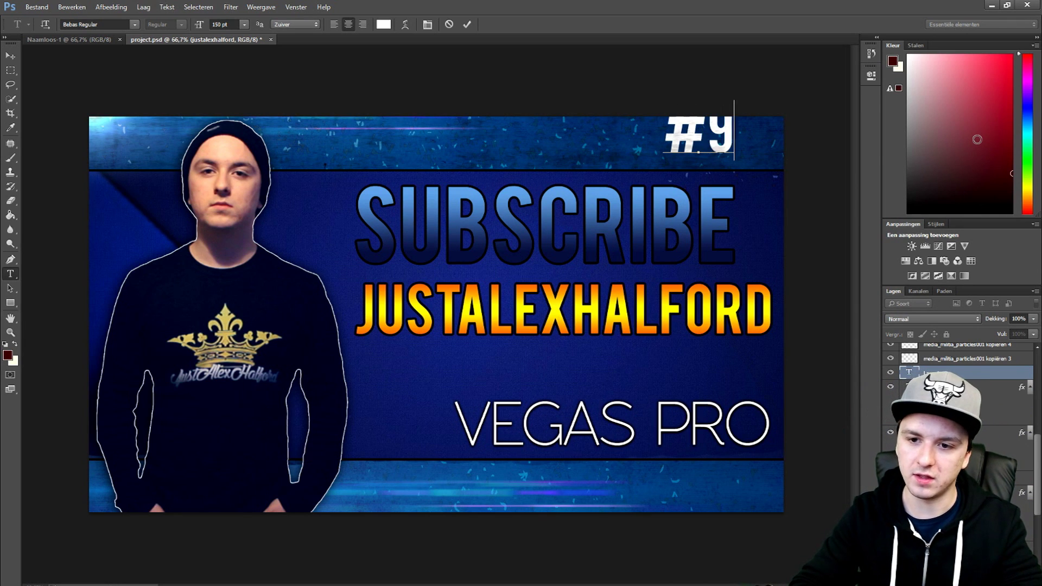
{"action": "left_click", "coordinate": [468, 24]}
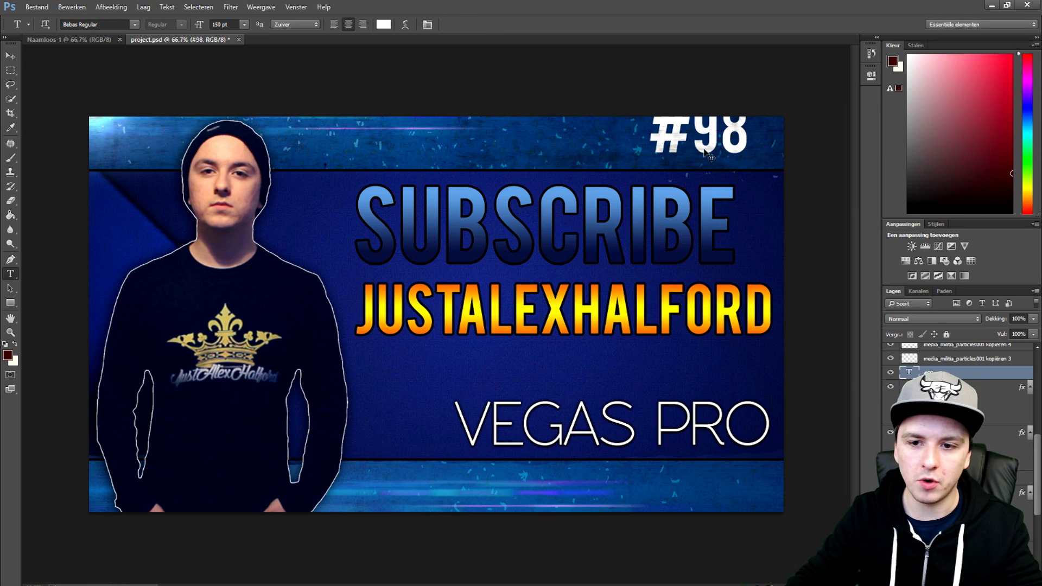